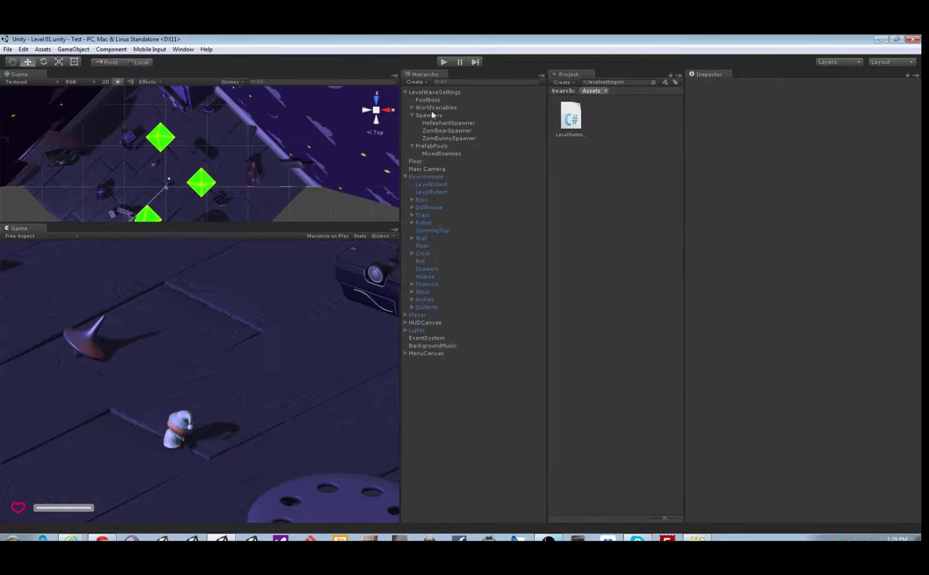
Turn off Use Global Waves in the level settings of LevelWaveSettings
{"action": "left_click", "coordinate": [432, 92]}
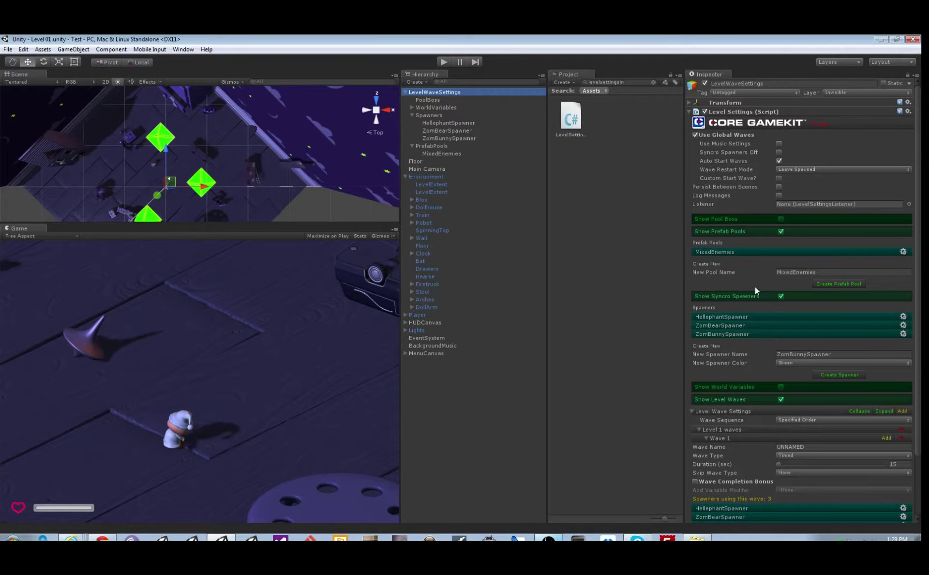
{"action": "left_click", "coordinate": [695, 135]}
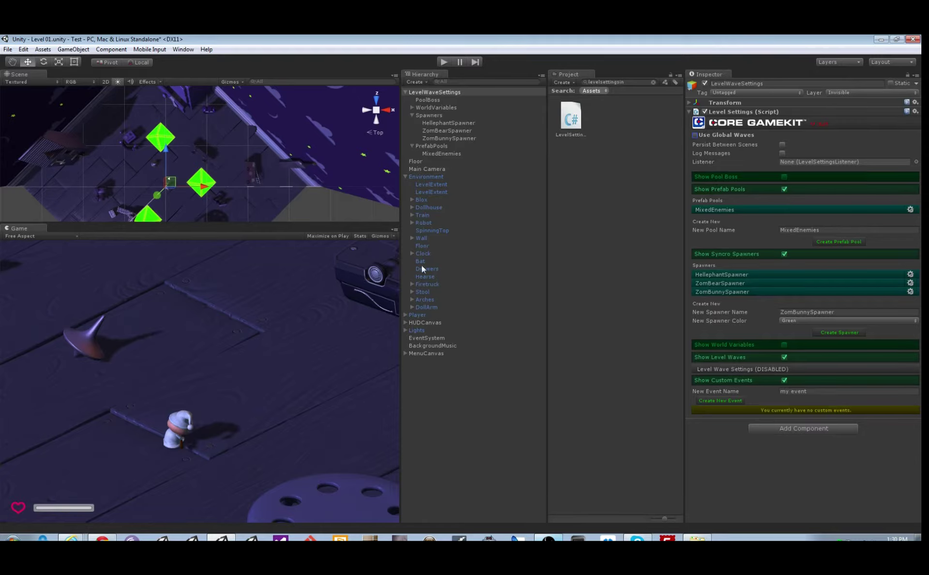
Add a Rigidbody component to the Hearse object in the environment and disable its Use Gravity option
{"action": "left_click", "coordinate": [428, 276]}
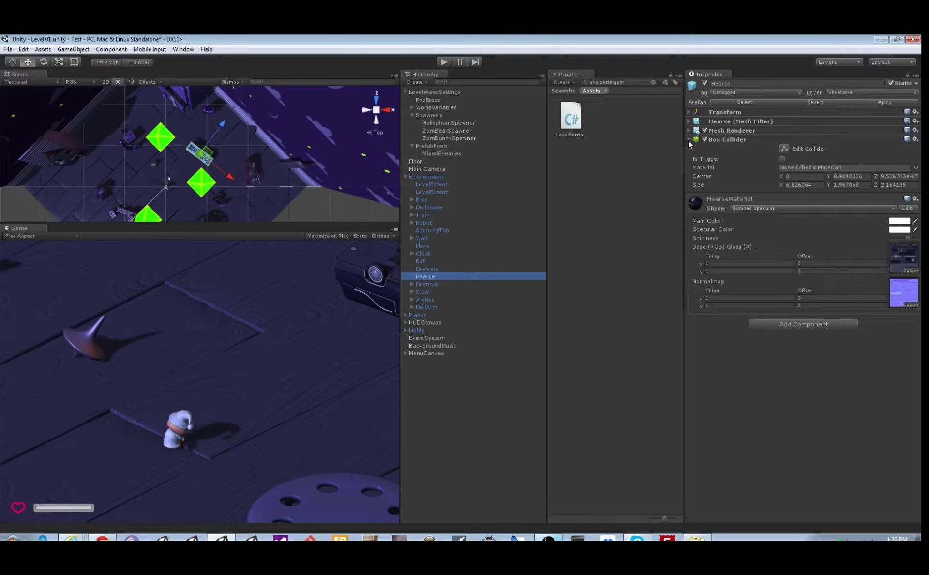
{"action": "left_click", "coordinate": [689, 139]}
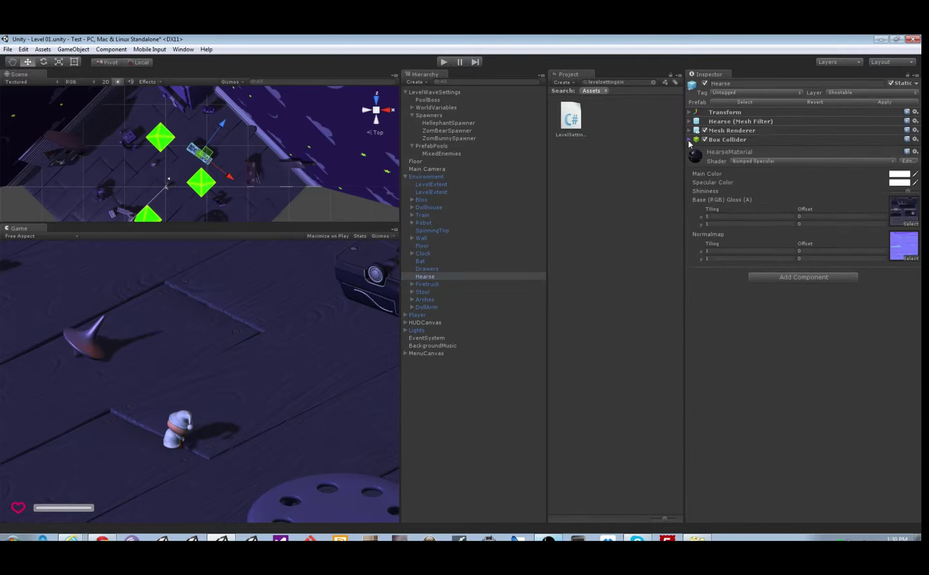
{"action": "left_click", "coordinate": [111, 50]}
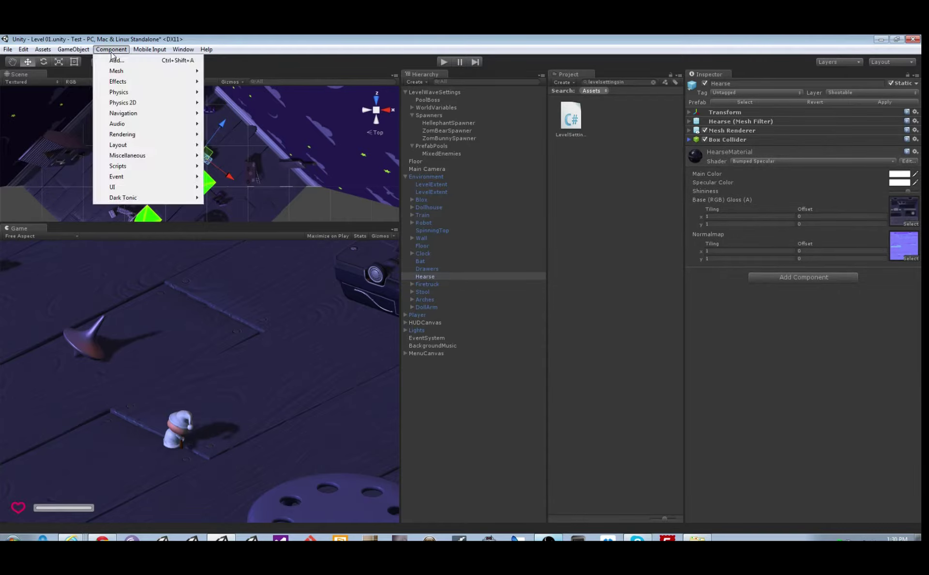
{"action": "mouse_move", "coordinate": [120, 93]}
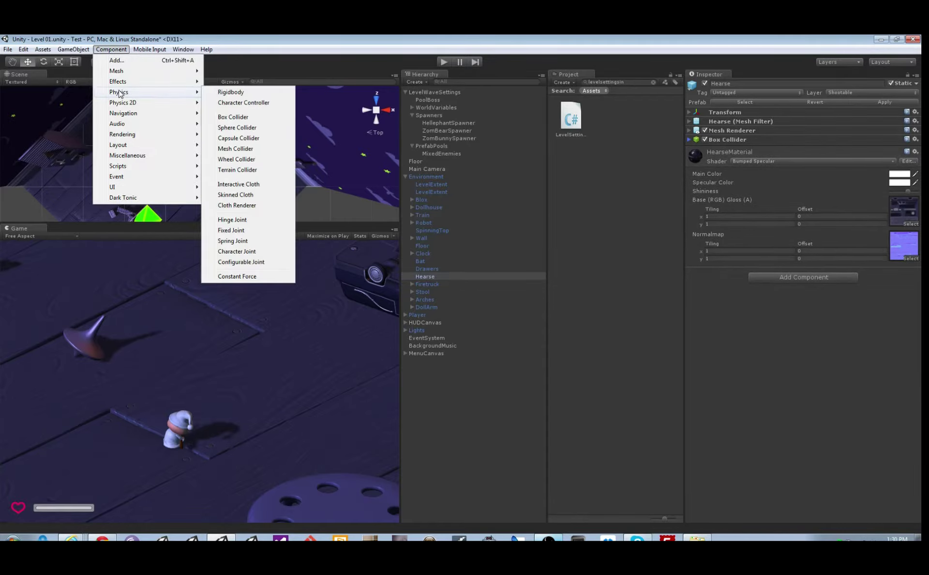
{"action": "left_click", "coordinate": [226, 92]}
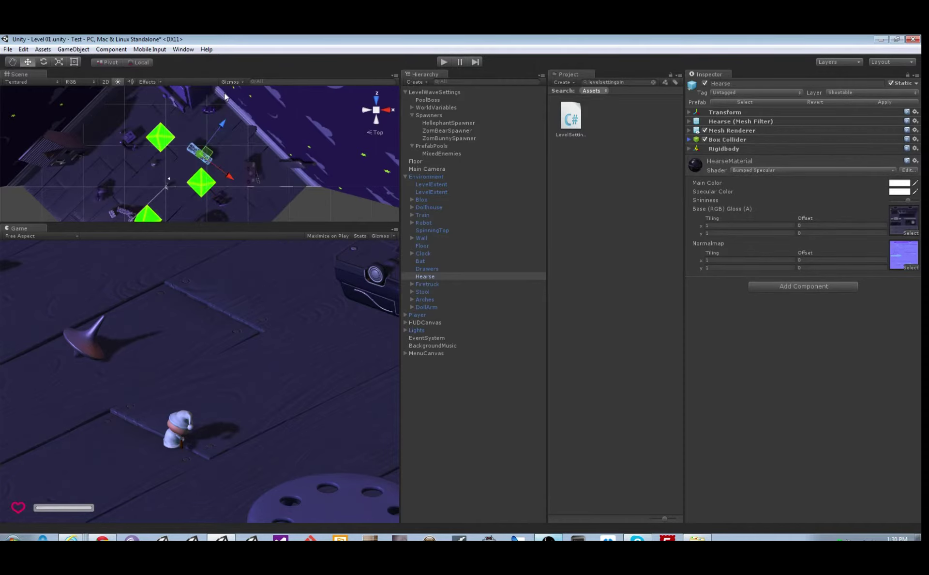
{"action": "left_click", "coordinate": [689, 148]}
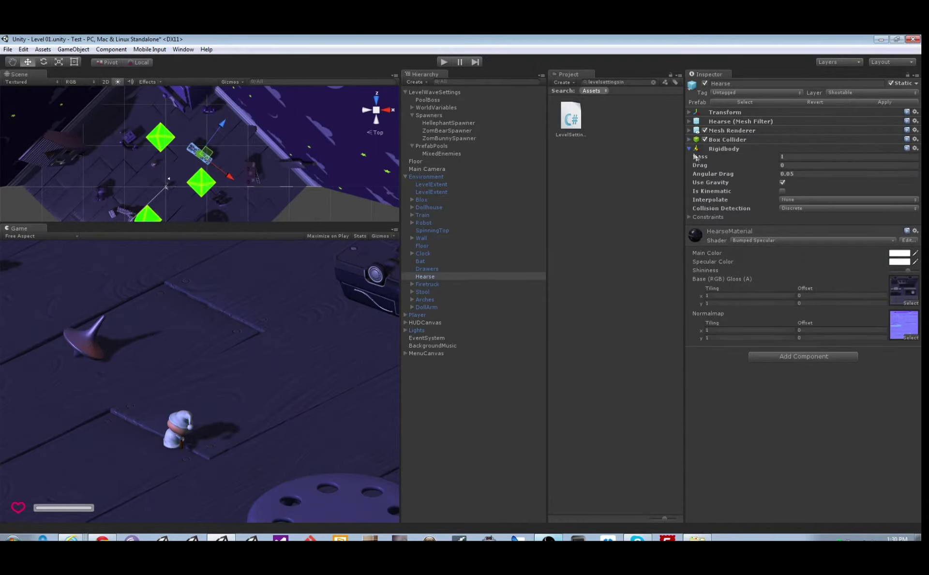
{"action": "left_click", "coordinate": [784, 183]}
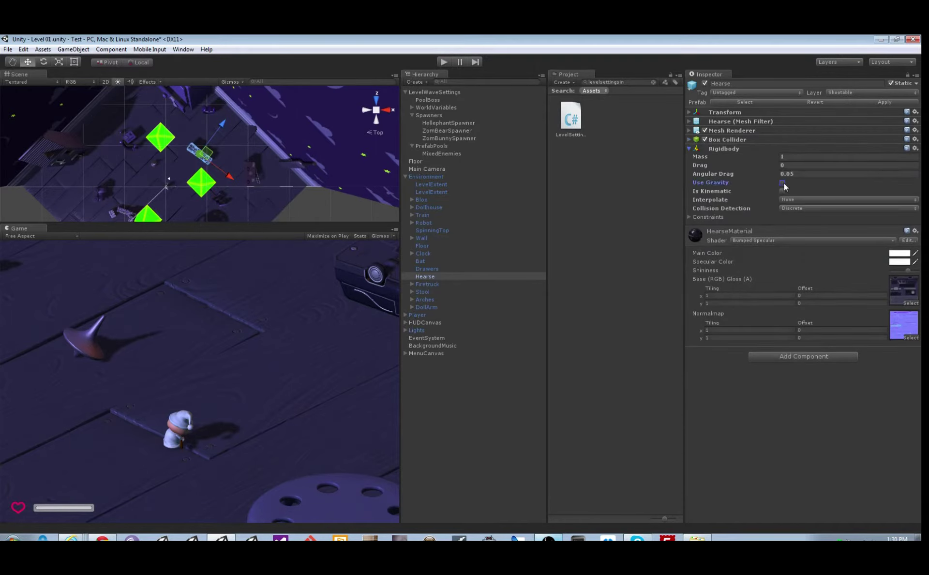
Add the Core GameKit Triggered Spawner component to the Hearse, collapse its Rigidbody settings and expose its Box Collider settings
{"action": "left_click", "coordinate": [112, 49]}
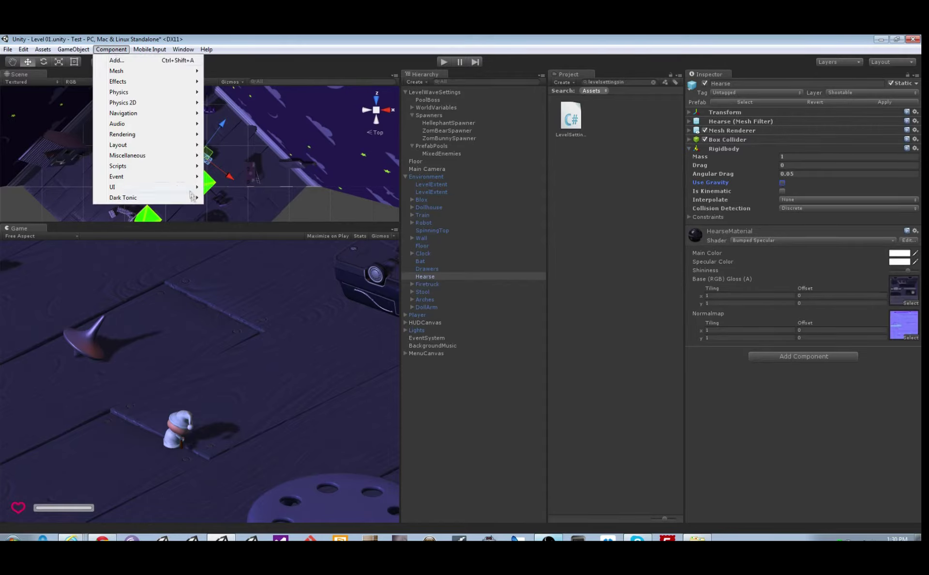
{"action": "mouse_move", "coordinate": [145, 198]}
{"action": "mouse_move", "coordinate": [262, 199]}
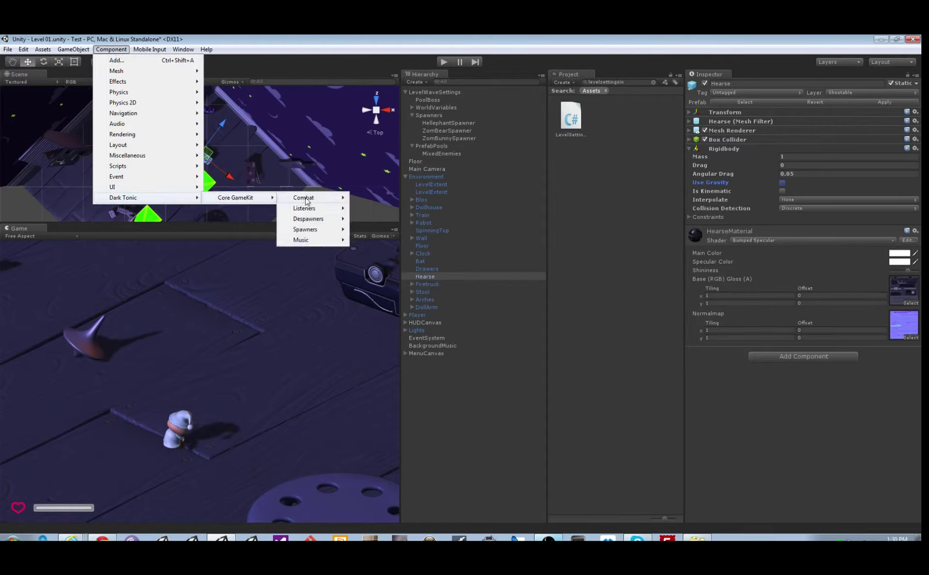
{"action": "mouse_move", "coordinate": [306, 202]}
{"action": "mouse_move", "coordinate": [315, 231]}
{"action": "left_click", "coordinate": [372, 240]}
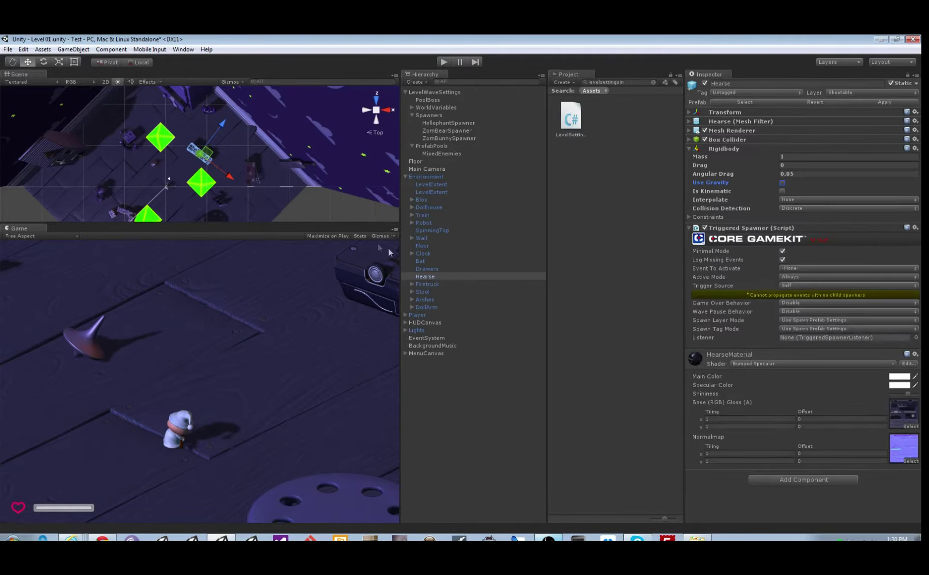
{"action": "left_click", "coordinate": [690, 149]}
{"action": "left_click", "coordinate": [690, 139]}
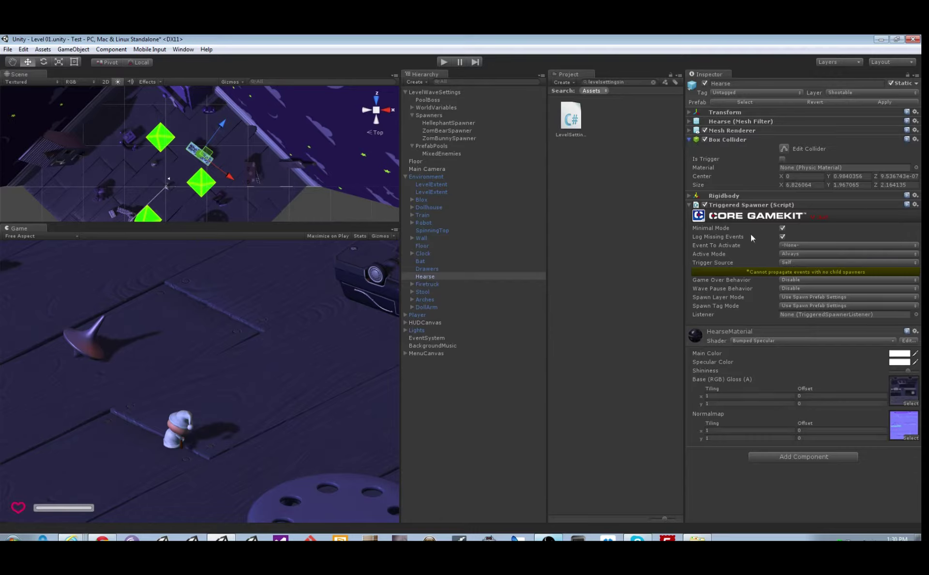
Activate the OnCollision event on the Hearse's Triggered Spawner and collapse the Box Collider settings
{"action": "left_click", "coordinate": [790, 246]}
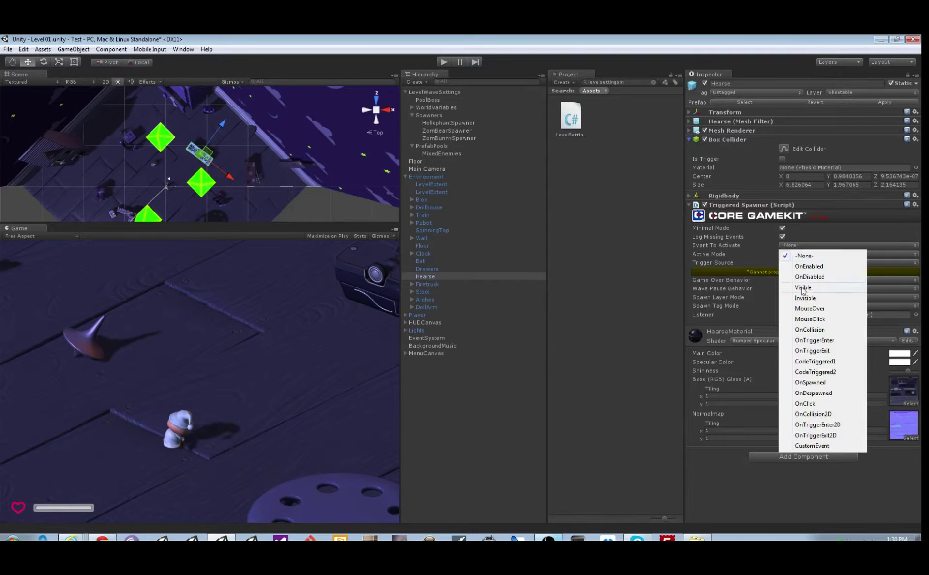
{"action": "left_click", "coordinate": [810, 330]}
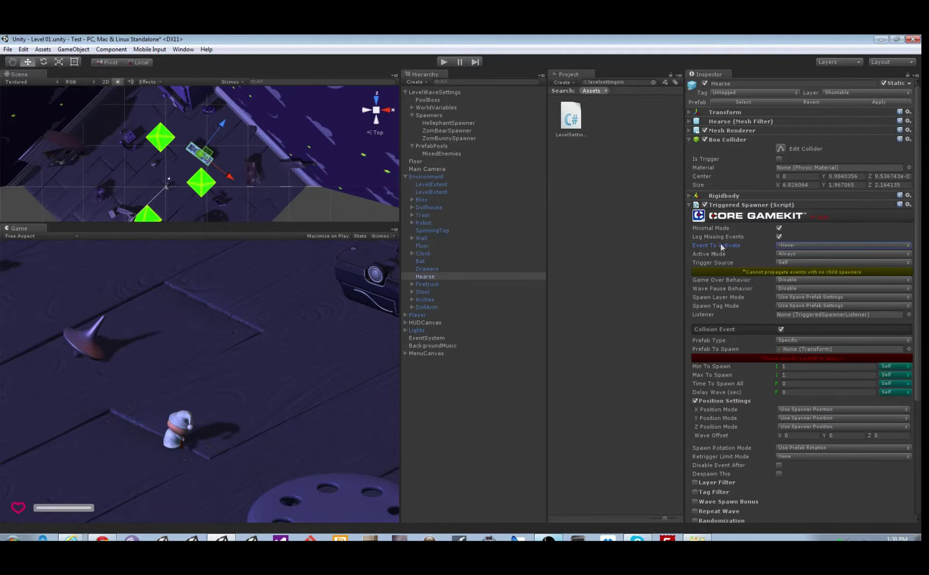
{"action": "scroll", "coordinate": [731, 252], "scroll_direction": "down", "scroll_amount": 2}
{"action": "scroll", "coordinate": [729, 249], "scroll_direction": "up", "scroll_amount": 2}
{"action": "left_click", "coordinate": [690, 139]}
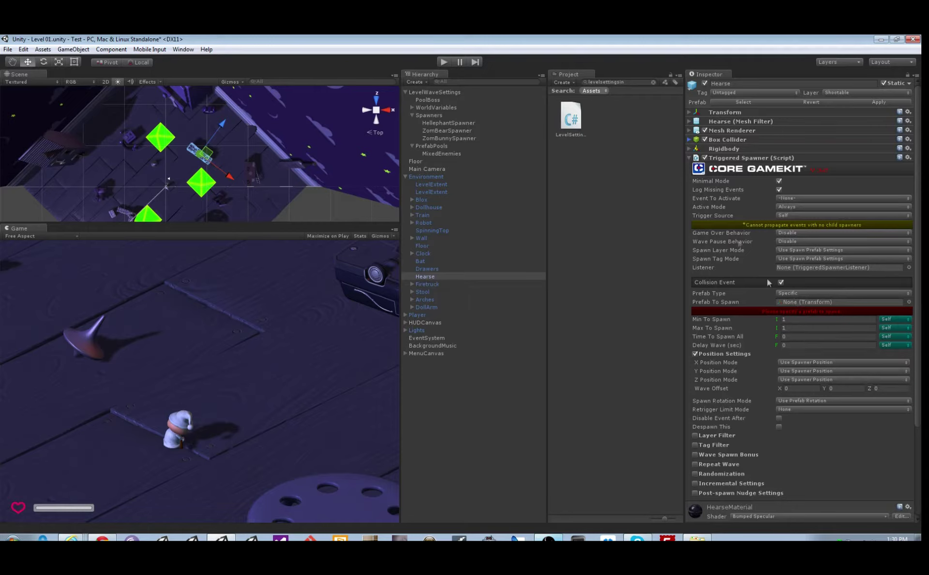
Clear the project asset search and assign the Hellephant prefab as the collision event's Prefab To Spawn
{"action": "left_click", "coordinate": [653, 82]}
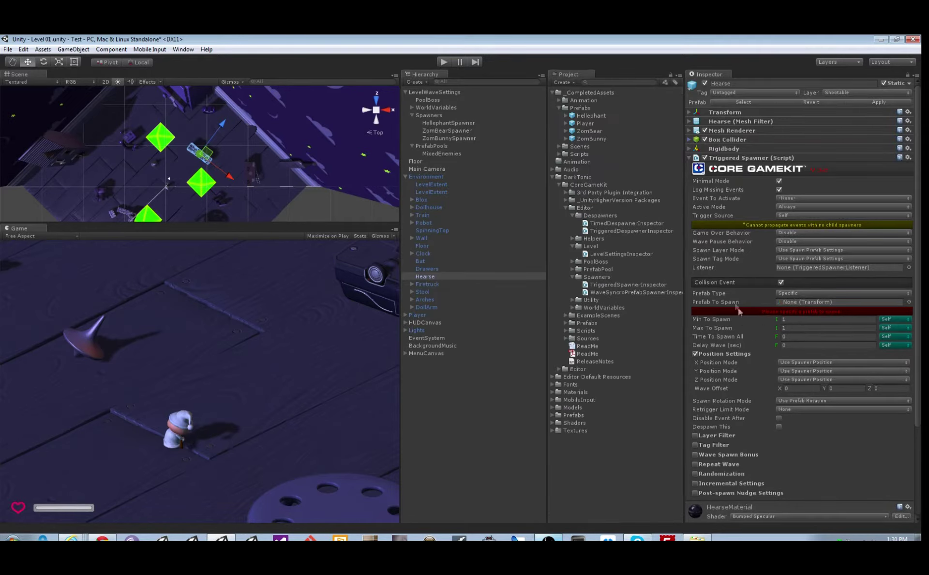
{"action": "left_click_drag", "start_coordinate": [581, 117], "coordinate": [804, 304]}
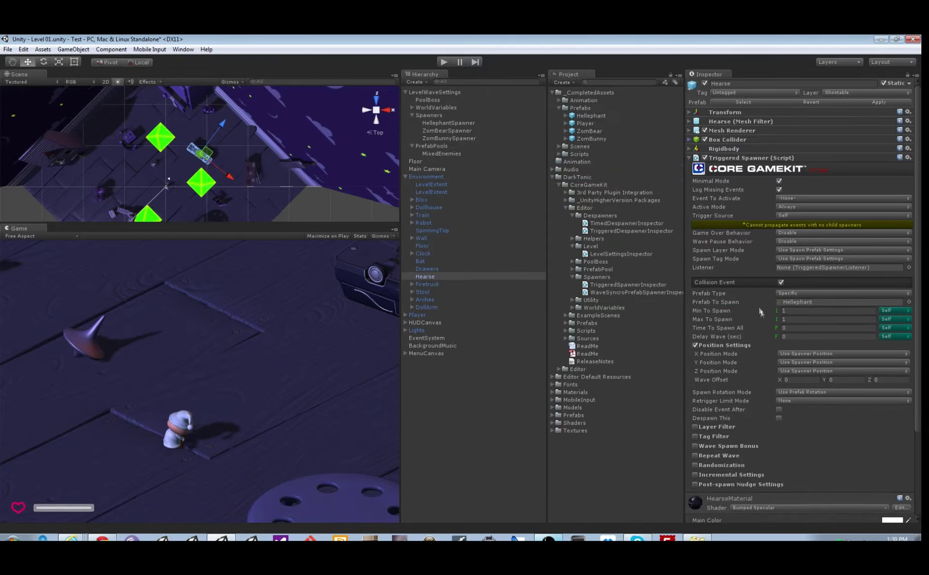
{"action": "scroll", "coordinate": [759, 307], "scroll_direction": "down", "scroll_amount": 3}
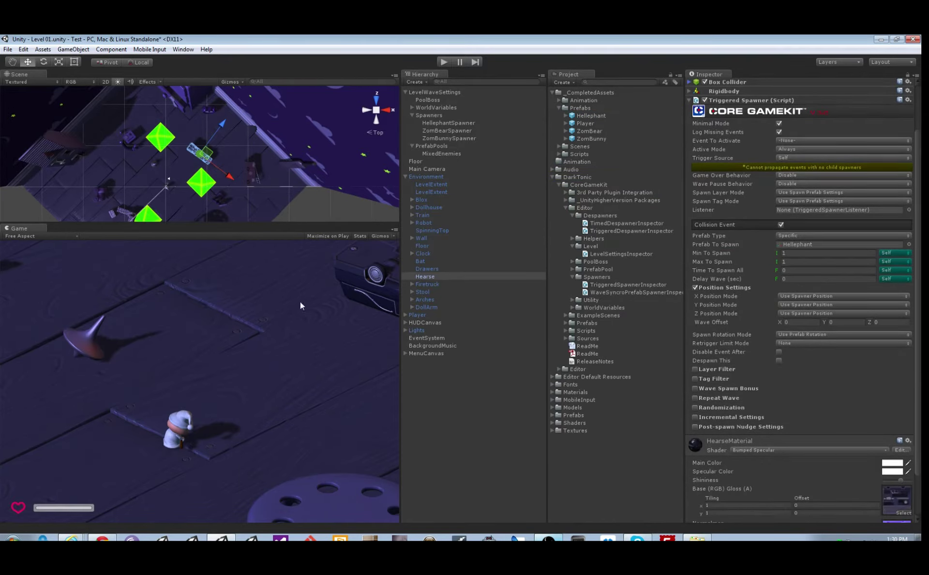
Play-test the level by running the player into the Hearse to check the collision spawning, then stop the game
{"action": "key", "text": "ctrl+p"}
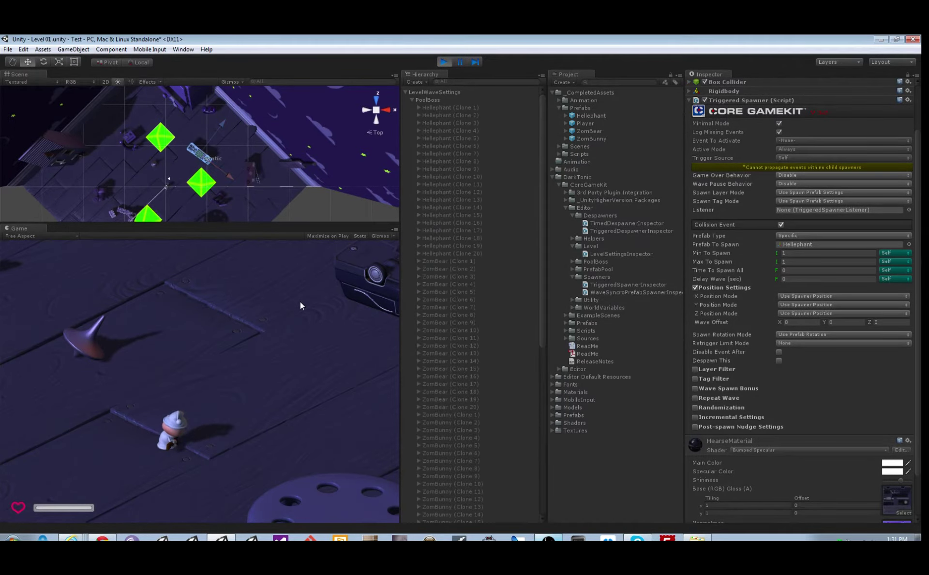
{"action": "key", "text": "w"}
{"action": "key", "text": "d"}
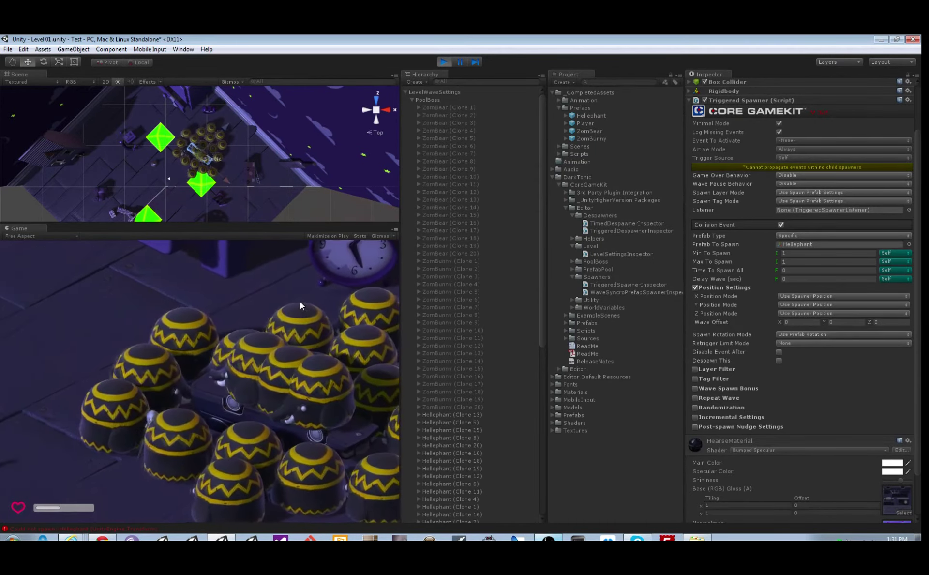
{"action": "key", "text": "ctrl+p"}
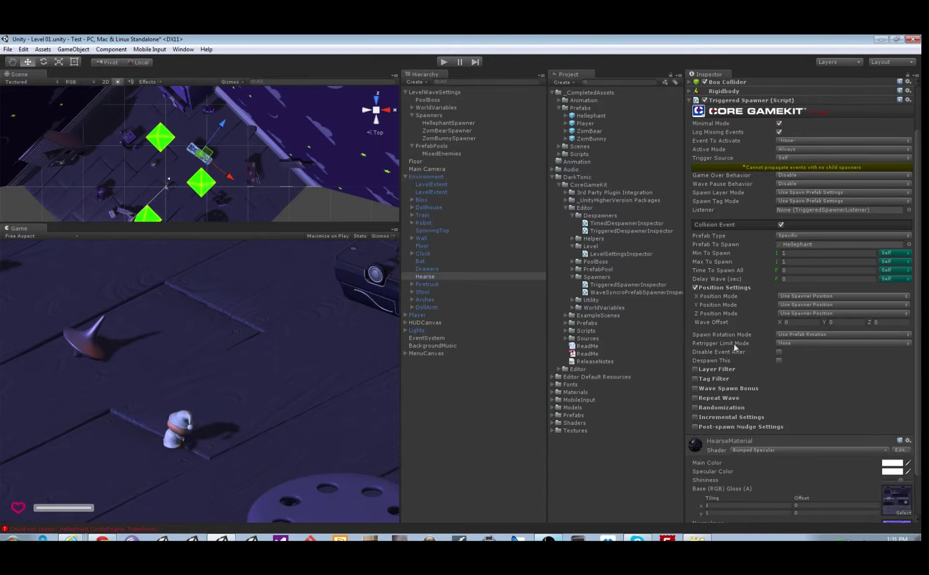
Set the collision event's Retrigger Limit Mode to Time Based with 1 second minimum between triggers, and play-test the level
{"action": "left_click", "coordinate": [791, 343]}
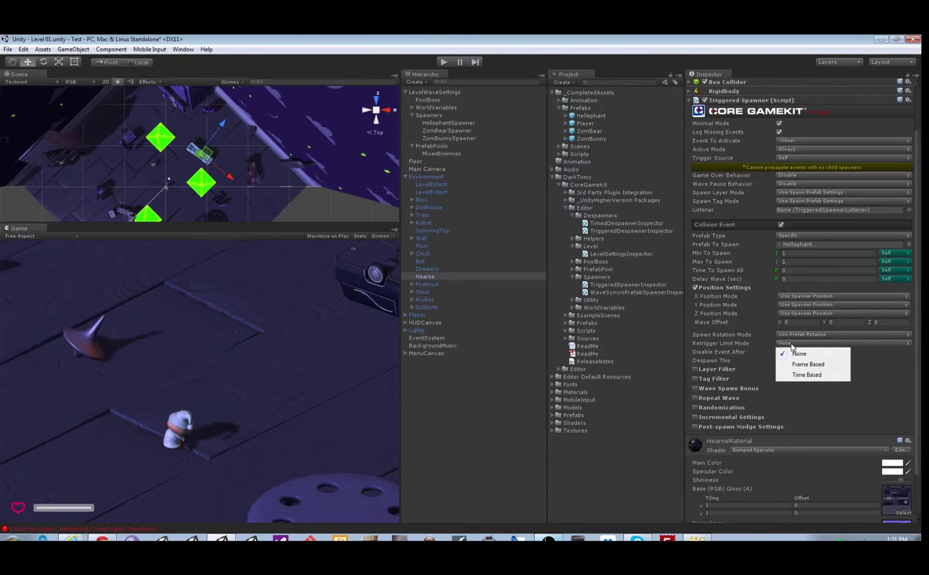
{"action": "left_click", "coordinate": [804, 375]}
{"action": "left_click", "coordinate": [797, 353]}
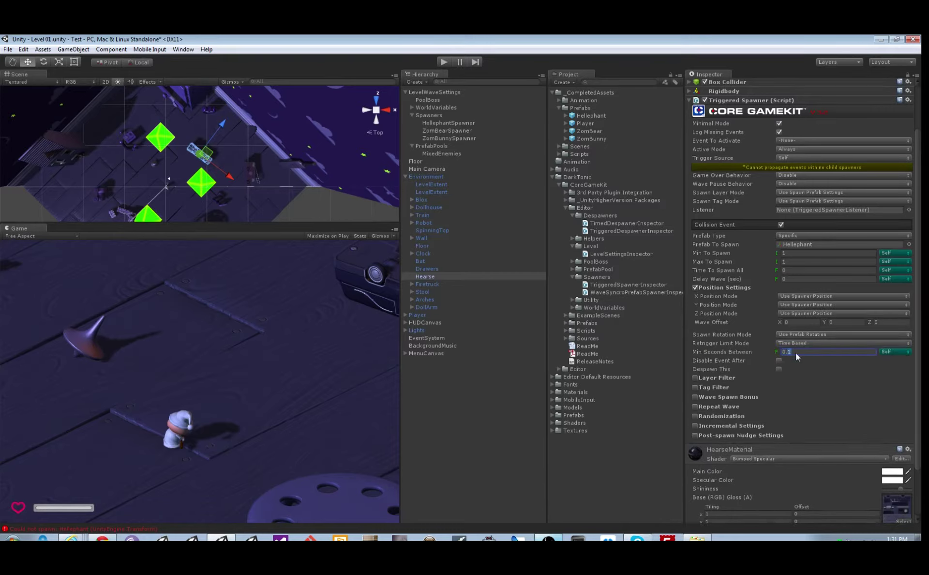
{"action": "type", "text": "1"}
{"action": "key", "text": "ctrl+p"}
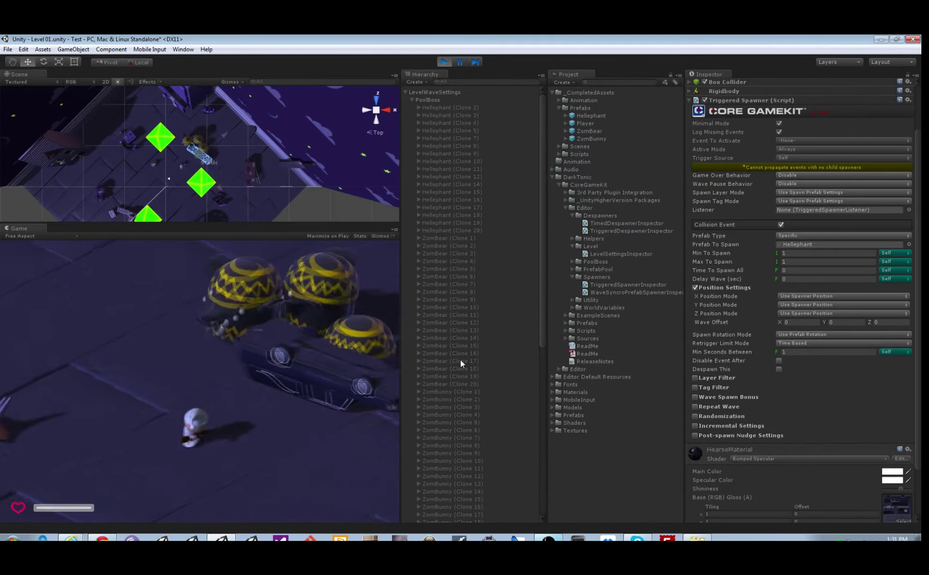
{"action": "key", "text": "ctrl+p"}
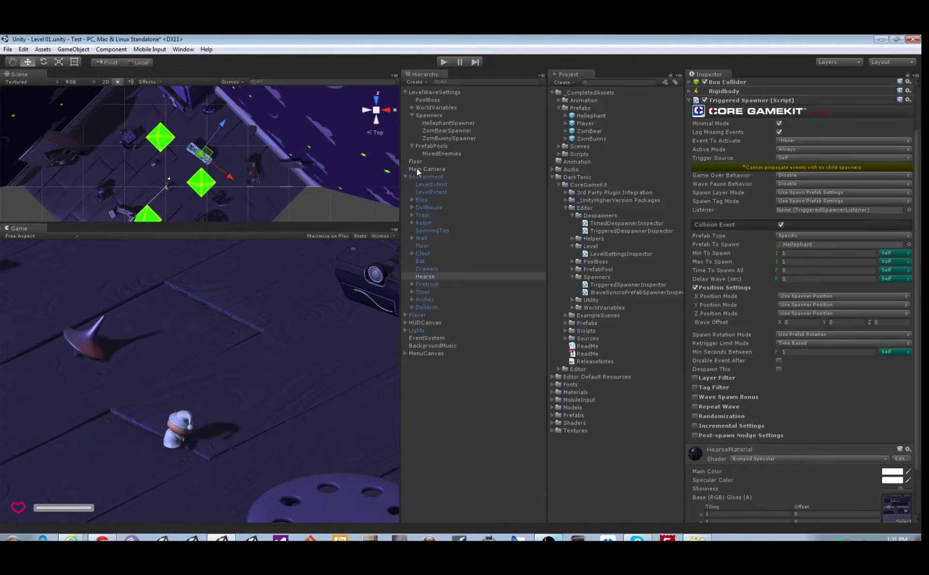
Check the Player's layer, enable the Hearse collision event's Layer Filter matching the Default layer, and play-test the level
{"action": "left_click", "coordinate": [417, 315]}
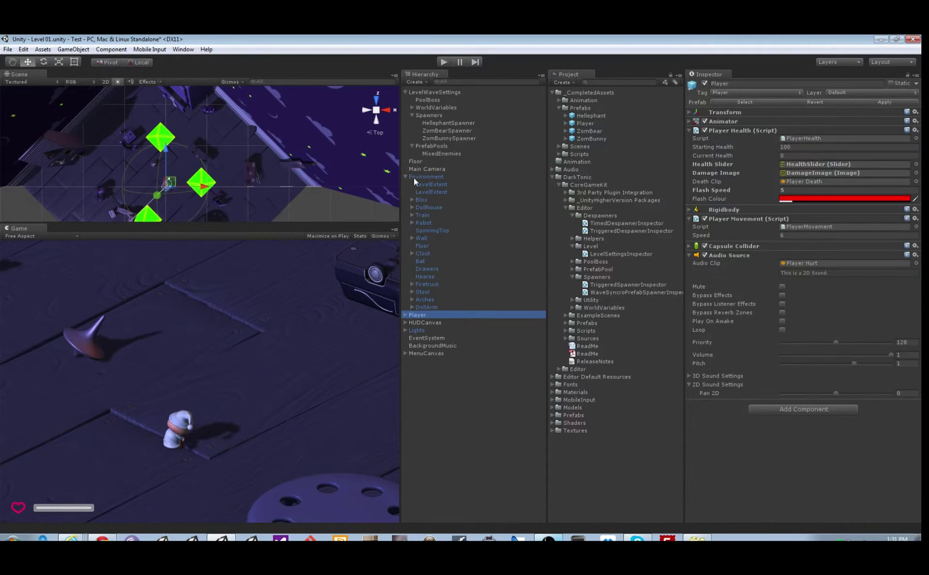
{"action": "left_click", "coordinate": [423, 277]}
{"action": "scroll", "coordinate": [766, 353], "scroll_direction": "down", "scroll_amount": 3}
{"action": "scroll", "coordinate": [765, 353], "scroll_direction": "down", "scroll_amount": 3}
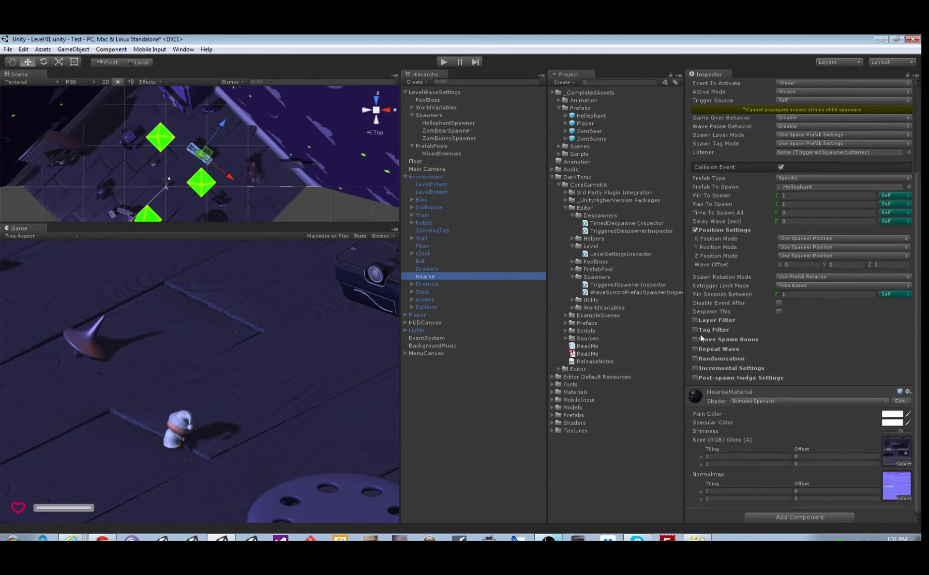
{"action": "left_click", "coordinate": [710, 320]}
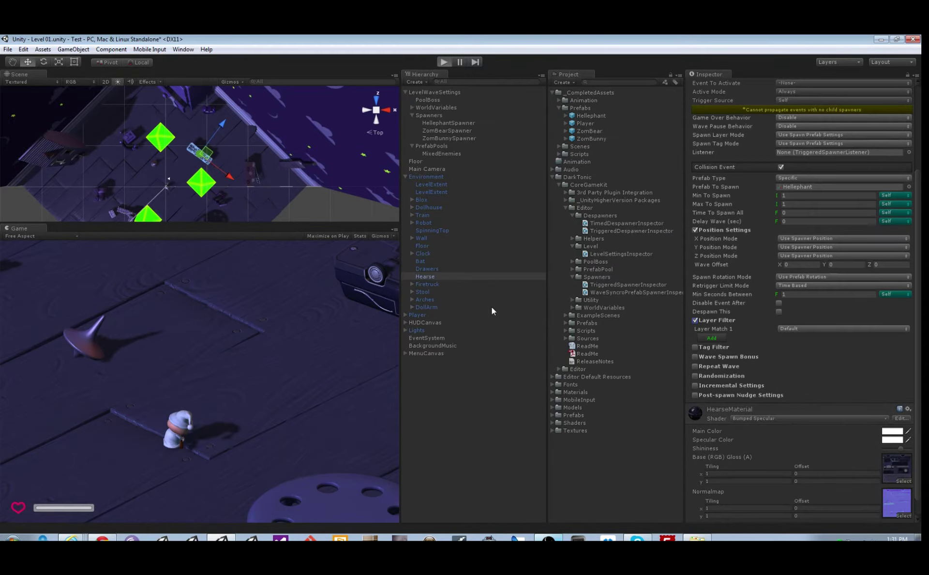
{"action": "key", "text": "ctrl+p"}
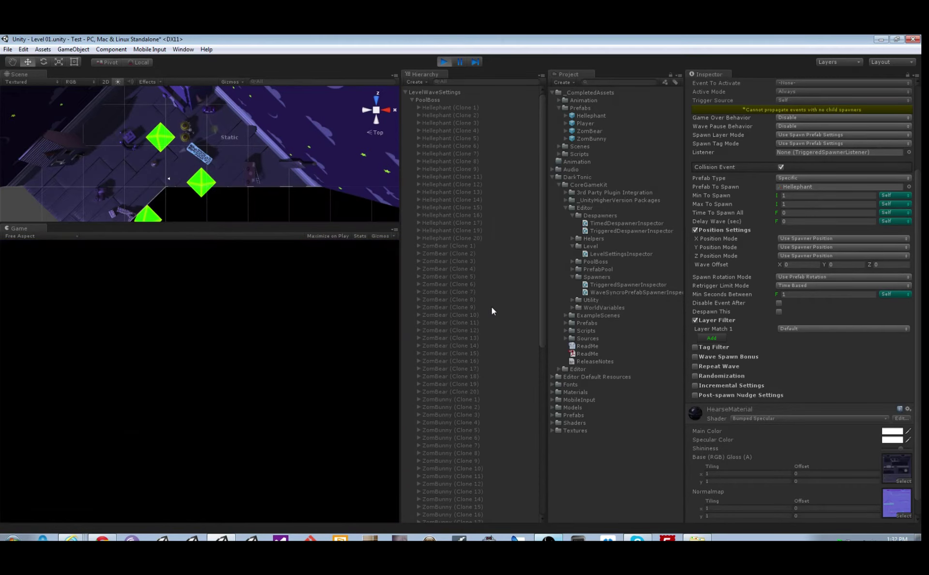
{"action": "key", "text": "ctrl+p"}
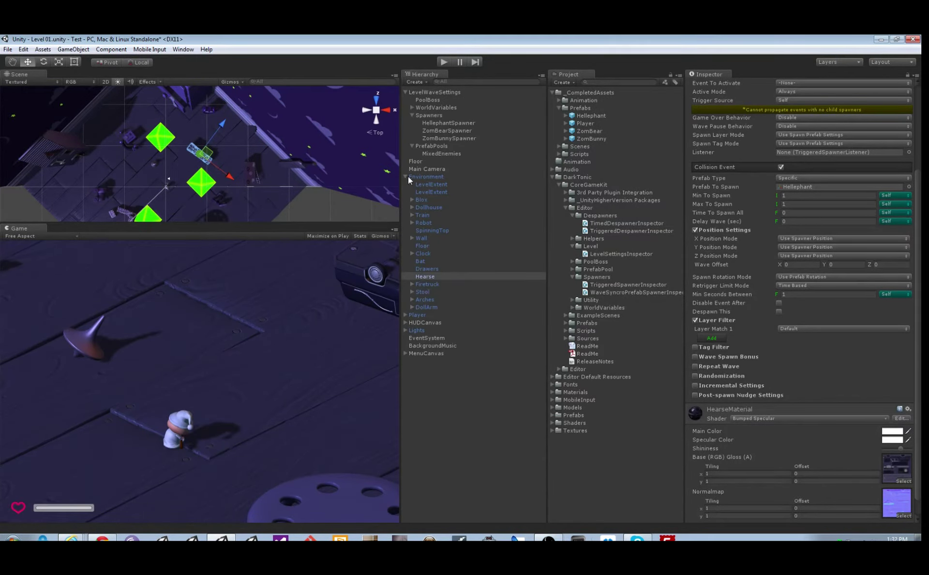
Frame the SpinningTop object in the scene and add a Triggered Spawner component to it
{"action": "left_click", "coordinate": [431, 230]}
{"action": "key", "text": "f"}
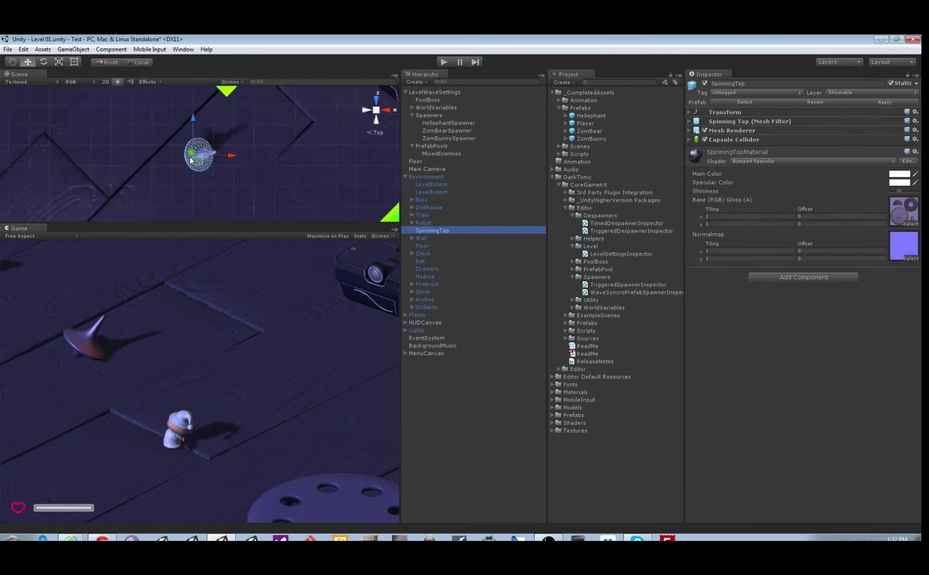
{"action": "left_click", "coordinate": [770, 277]}
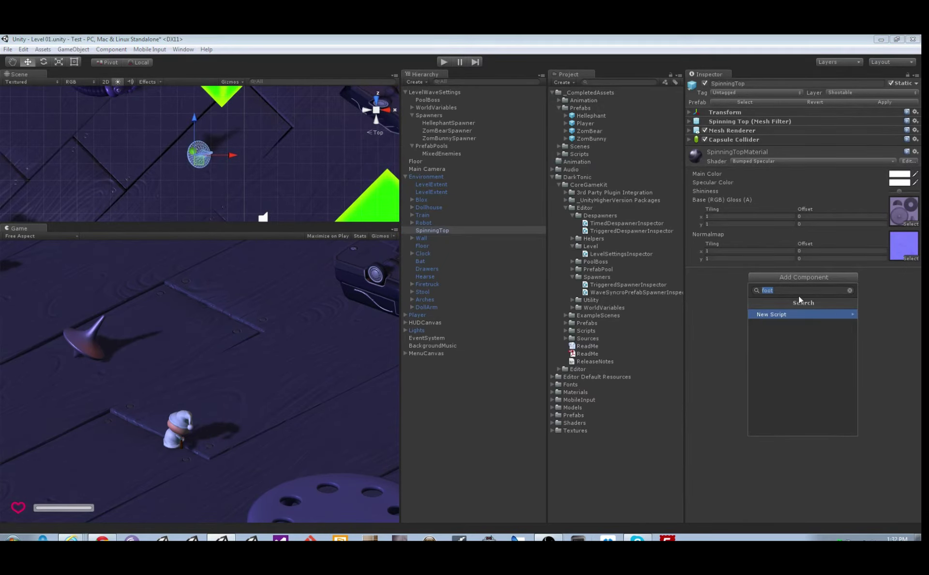
{"action": "type", "text": "tri"}
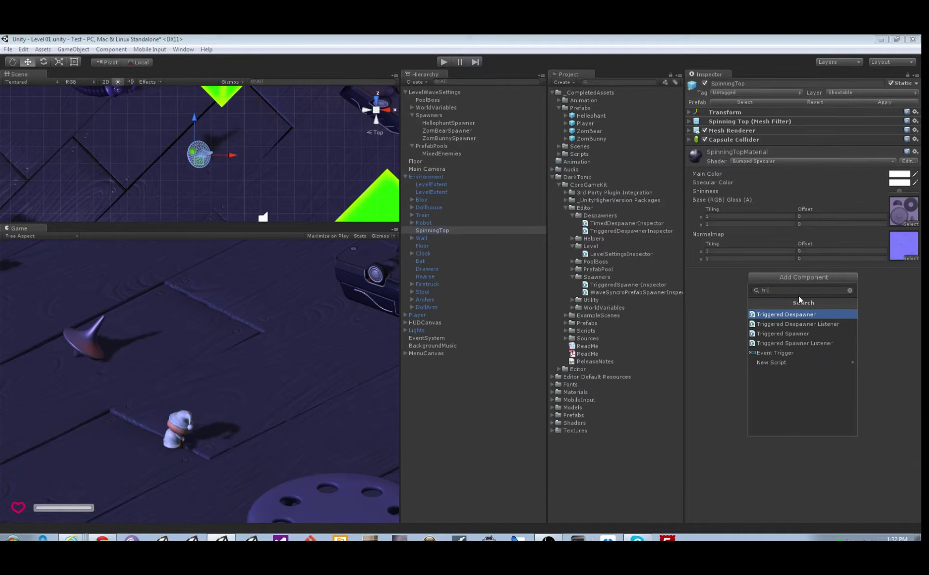
{"action": "left_click", "coordinate": [784, 333]}
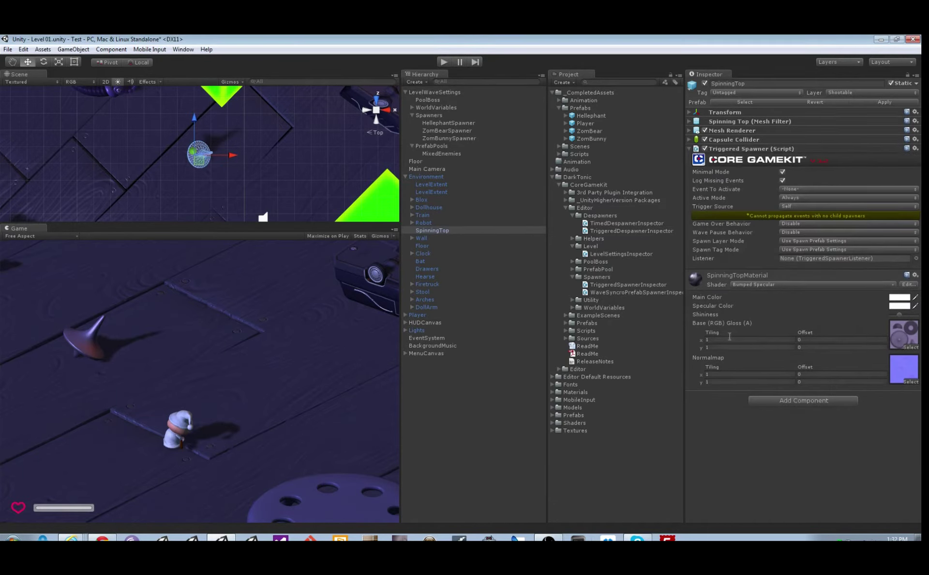
Activate the SpinningTop spawner's Visible event to spawn ZomBear, with Min To Spawn and Max To Spawn set to 2
{"action": "left_click", "coordinate": [796, 190]}
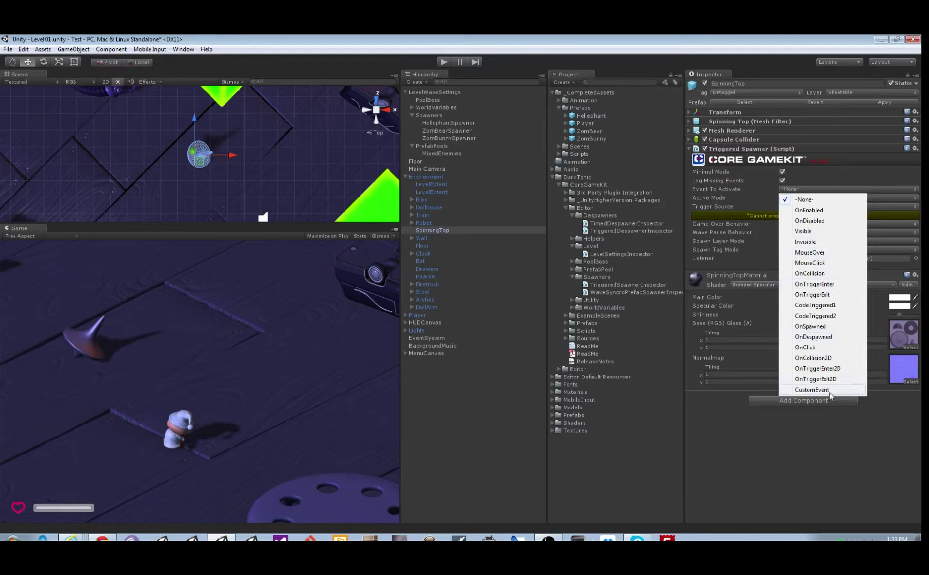
{"action": "left_click", "coordinate": [805, 233]}
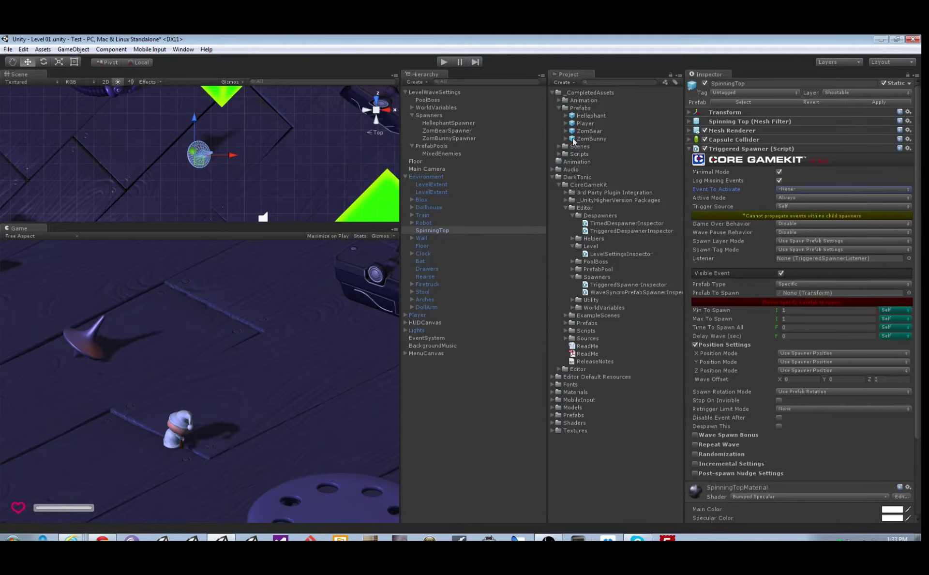
{"action": "left_click_drag", "start_coordinate": [582, 130], "coordinate": [793, 295]}
{"action": "left_click", "coordinate": [790, 302]}
{"action": "type", "text": "2"}
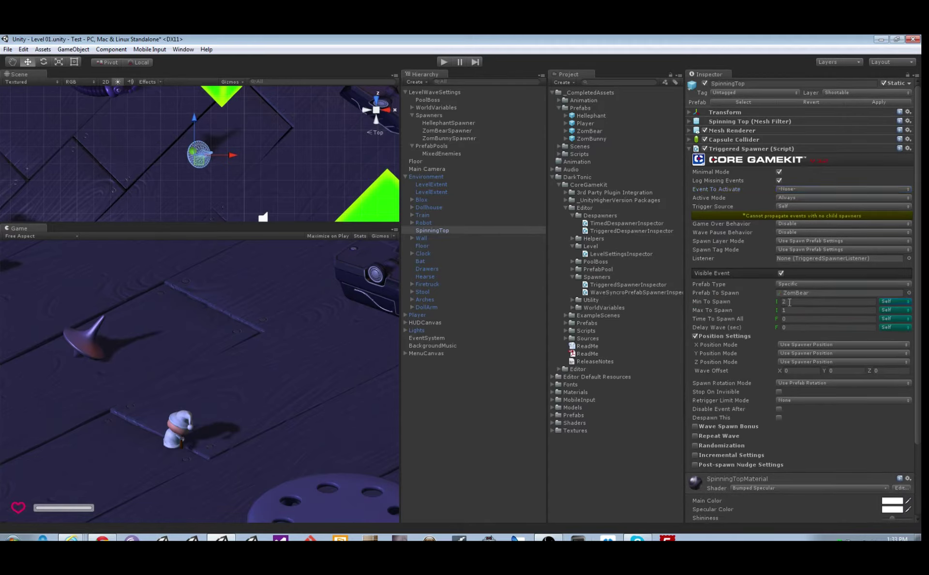
{"action": "key", "text": "Tab"}
{"action": "type", "text": "2"}
Enable Repeat Wave on the Visible event with 3 Wave Repetitions, Pause Before Repeat 1 and Spawn Increase 1, and play-test the level
{"action": "scroll", "coordinate": [731, 332], "scroll_direction": "down", "scroll_amount": 3}
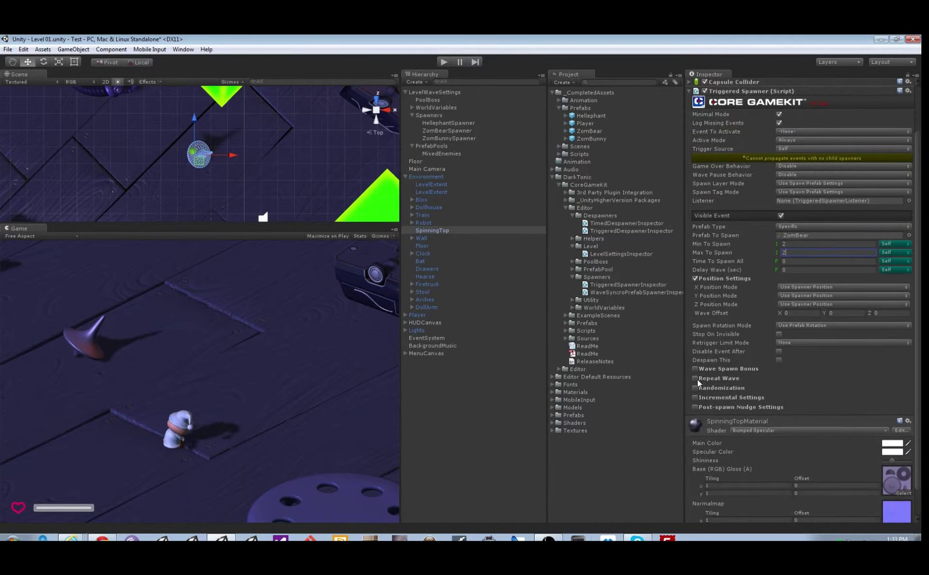
{"action": "left_click", "coordinate": [697, 378]}
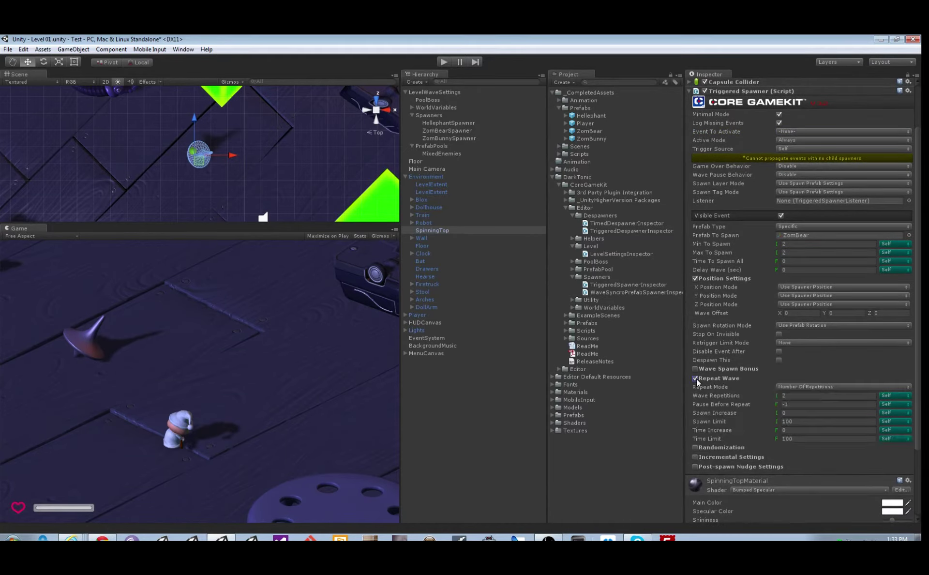
{"action": "left_click", "coordinate": [801, 406]}
{"action": "left_click", "coordinate": [793, 414]}
{"action": "left_click", "coordinate": [789, 396]}
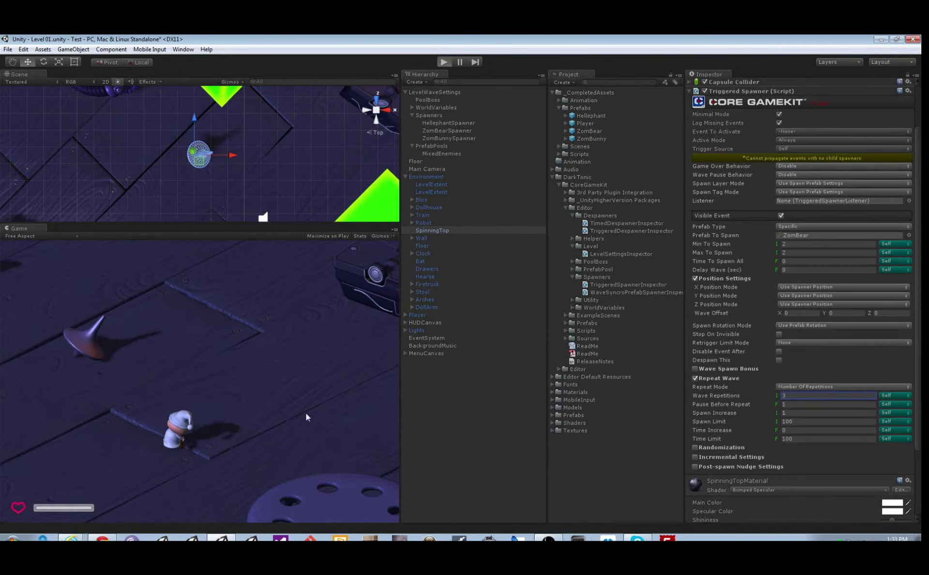
{"action": "key", "text": "ctrl+p"}
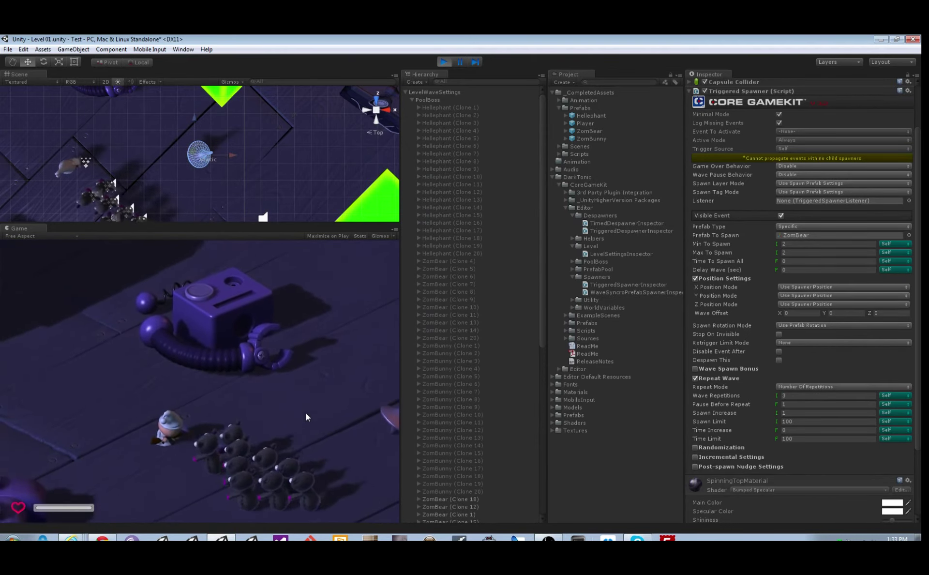
{"action": "key", "text": "ctrl+p"}
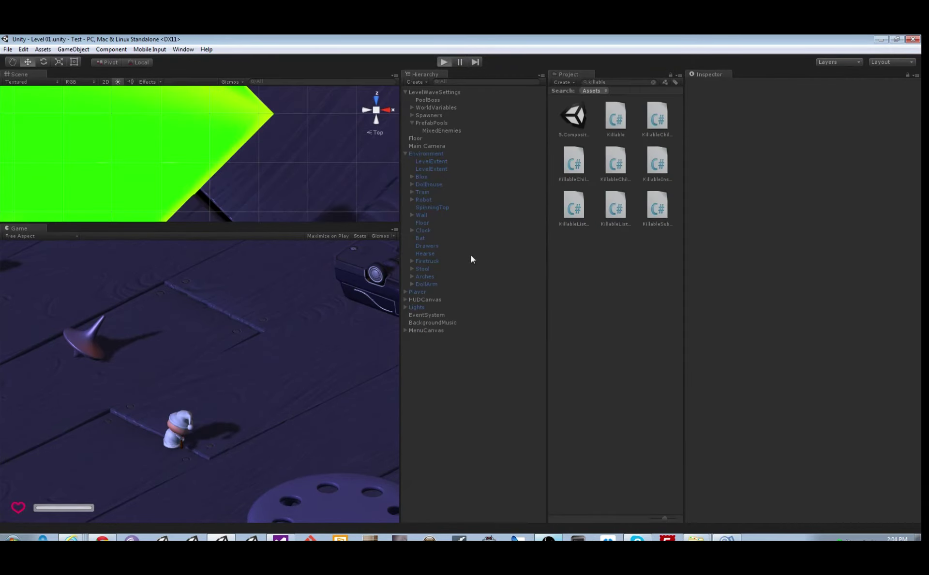
Play-test the level by moving the player away and shooting the ZomBears spawned at the SpinningTop, then stop the game
{"action": "key", "text": "ctrl+p"}
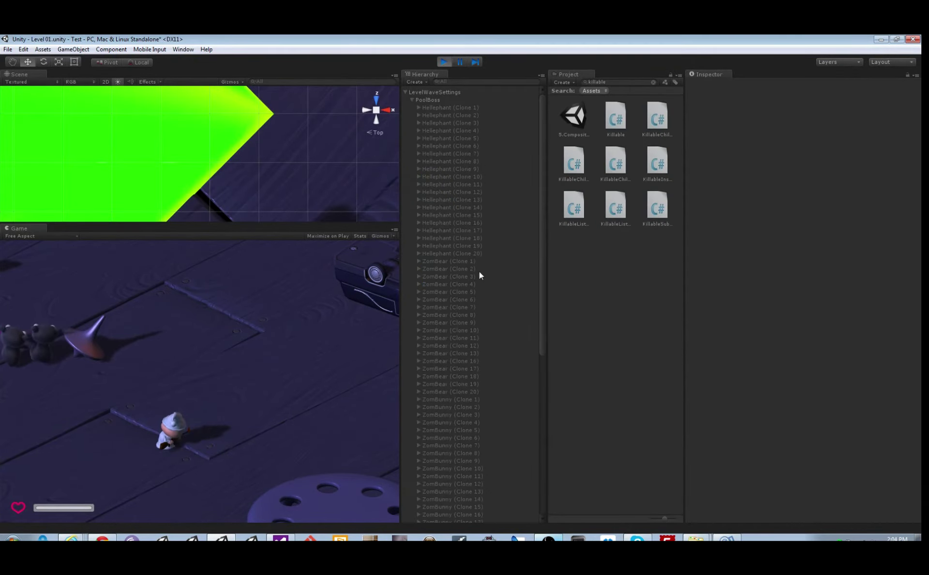
{"action": "key", "text": "d"}
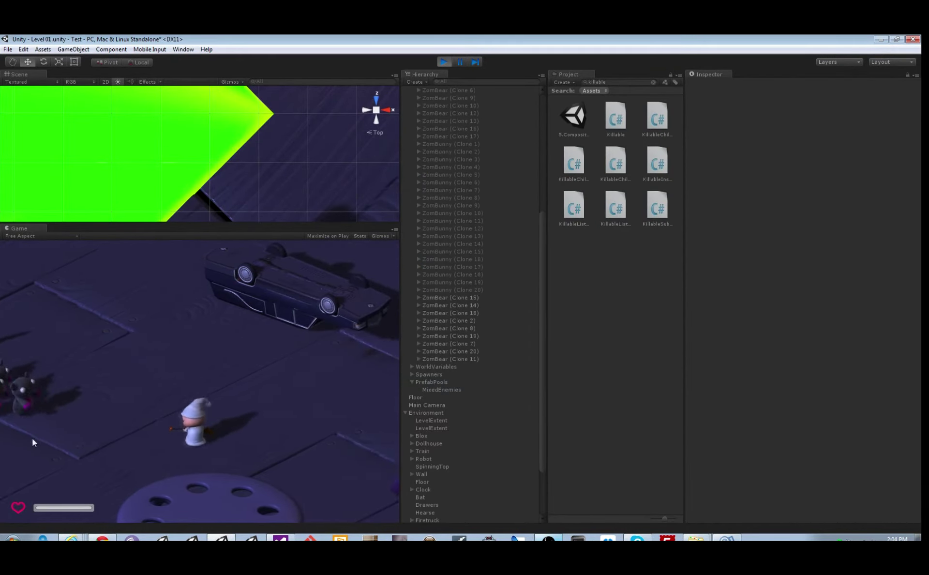
{"action": "key", "text": "d"}
{"action": "mouse_move", "coordinate": [16, 430]}
{"action": "left_mouse_down"}
{"action": "mouse_move", "coordinate": [1, 445]}
{"action": "mouse_move", "coordinate": [42, 457]}
{"action": "mouse_move", "coordinate": [96, 448]}
{"action": "mouse_move", "coordinate": [92, 481]}
{"action": "mouse_move", "coordinate": [100, 446]}
{"action": "left_mouse_up"}
{"action": "key", "text": "d"}
{"action": "key", "text": "d"}
{"action": "key", "text": "d"}
{"action": "key", "text": "d"}
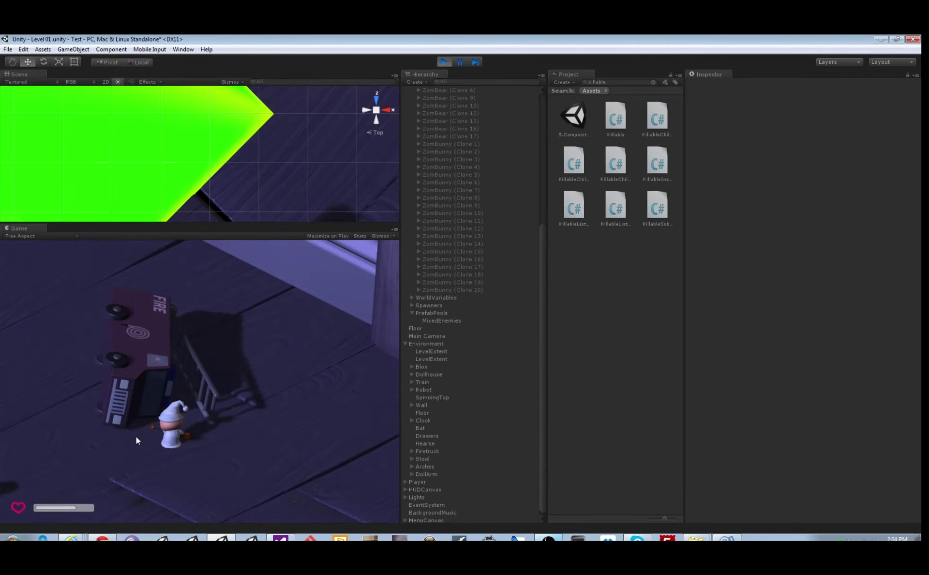
{"action": "key", "text": "ctrl+p"}
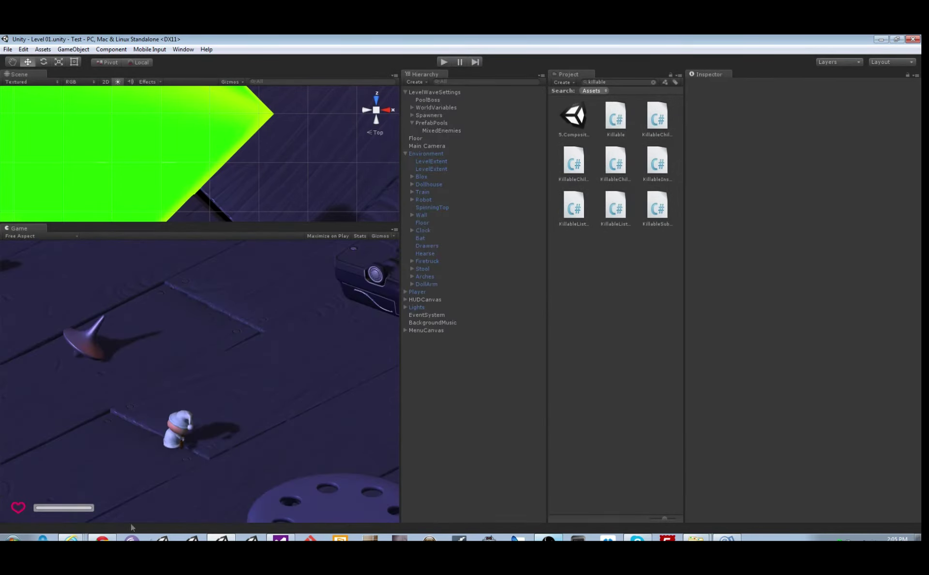
Switch to Visual Studio and comment out the Destroy (gameObject, 2f) line in StartSinking of EnemyHealth.cs, adding an empty line below it
{"action": "left_click", "coordinate": [286, 536]}
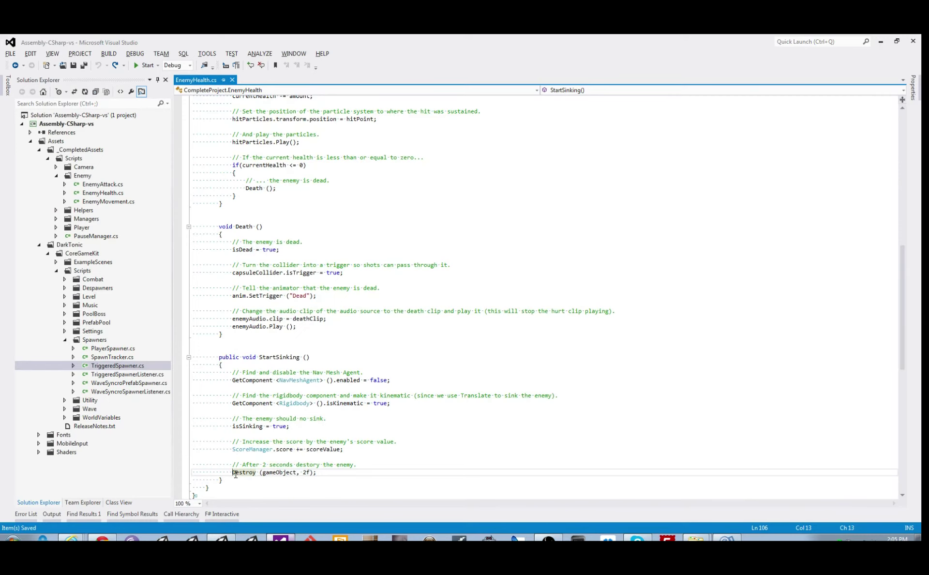
{"action": "type", "text": "//"}
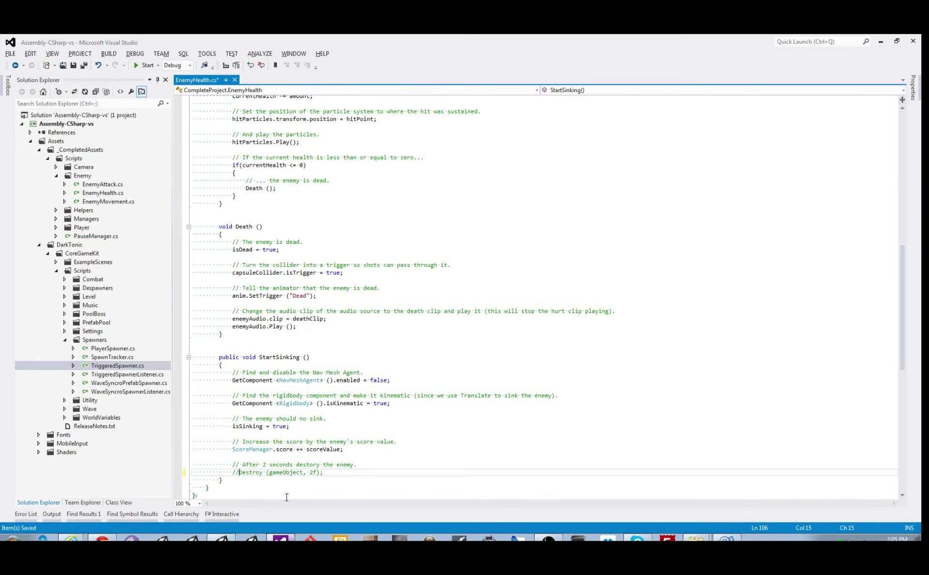
{"action": "key", "text": "End"}
{"action": "key", "text": "Return"}
{"action": "key", "text": "Down"}
{"action": "key", "text": "Down"}
Add a using System.Collections directive below using UnityEngine in EnemyHealth.cs
{"action": "key", "text": "ctrl+Home"}
{"action": "key", "text": "Down"}
{"action": "key", "text": "Down"}
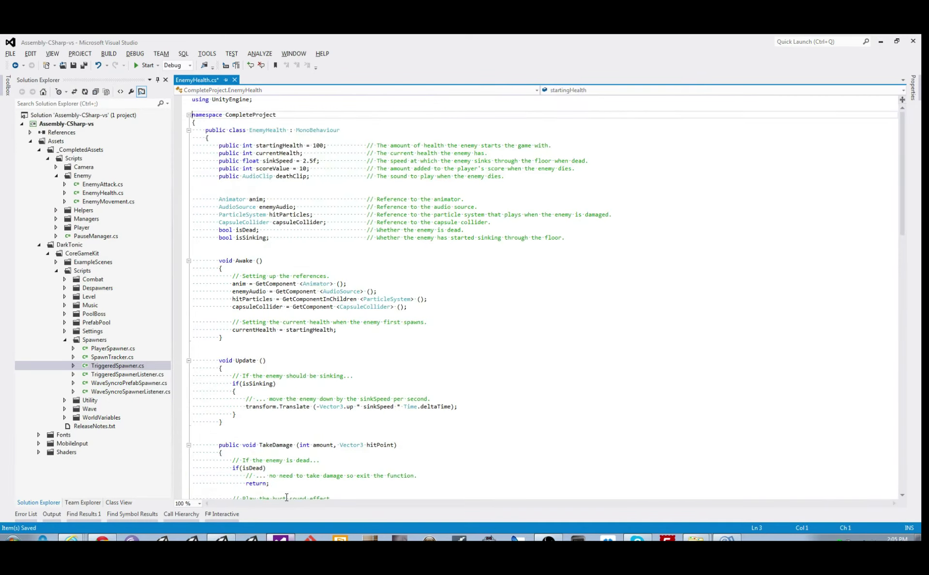
{"action": "key", "text": "Return"}
{"action": "key", "text": "Up"}
{"action": "key", "text": "Up"}
{"action": "type", "text": "using Suyst"}
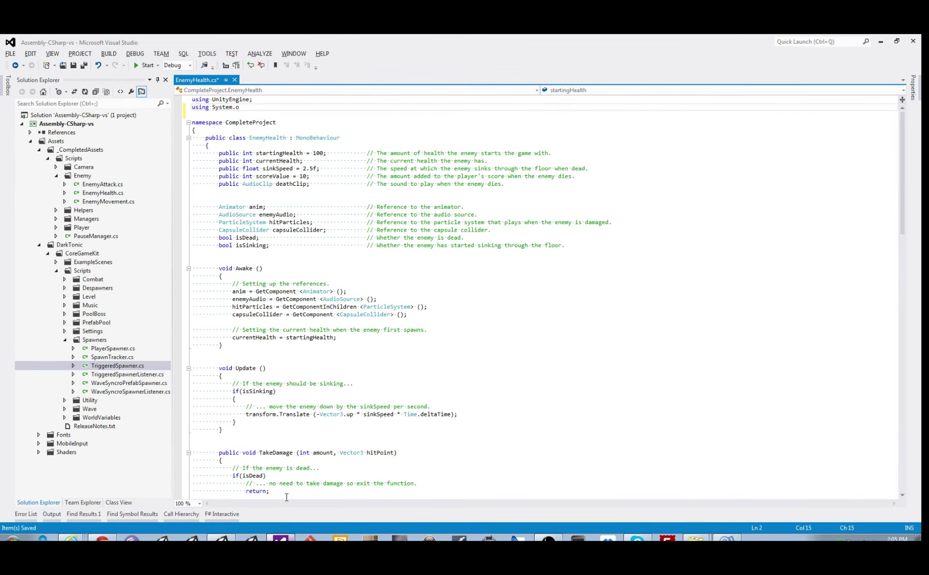
{"action": "type", "text": "em.collections;"}
Write a private IEnumerator DespawnEnemy() method after StartSinking that yields new WaitForSeconds(2f)
{"action": "key", "text": "ctrl+End"}
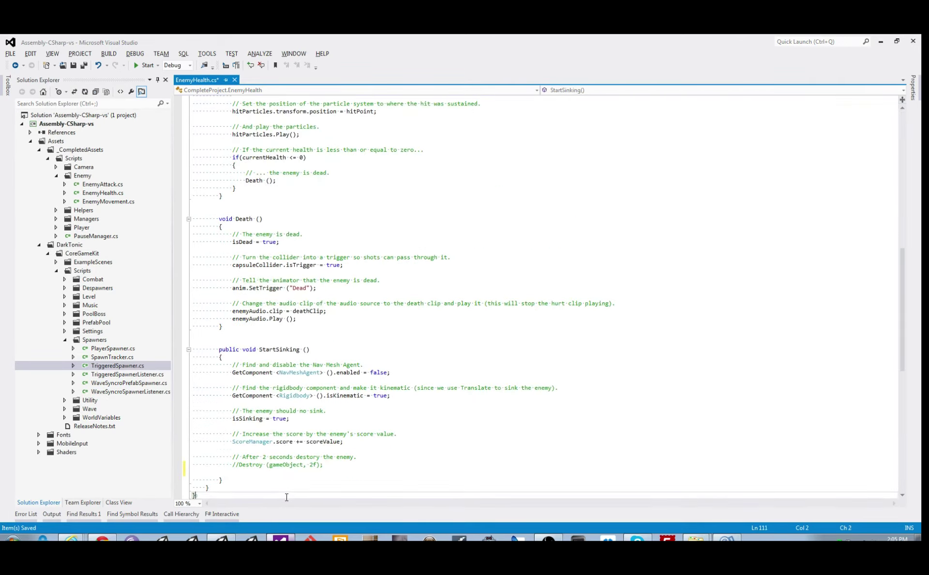
{"action": "key", "text": "Up"}
{"action": "key", "text": "Up"}
{"action": "key", "text": "End"}
{"action": "key", "text": "Return"}
{"action": "key", "text": "Return"}
{"action": "type", "text": "pr"}
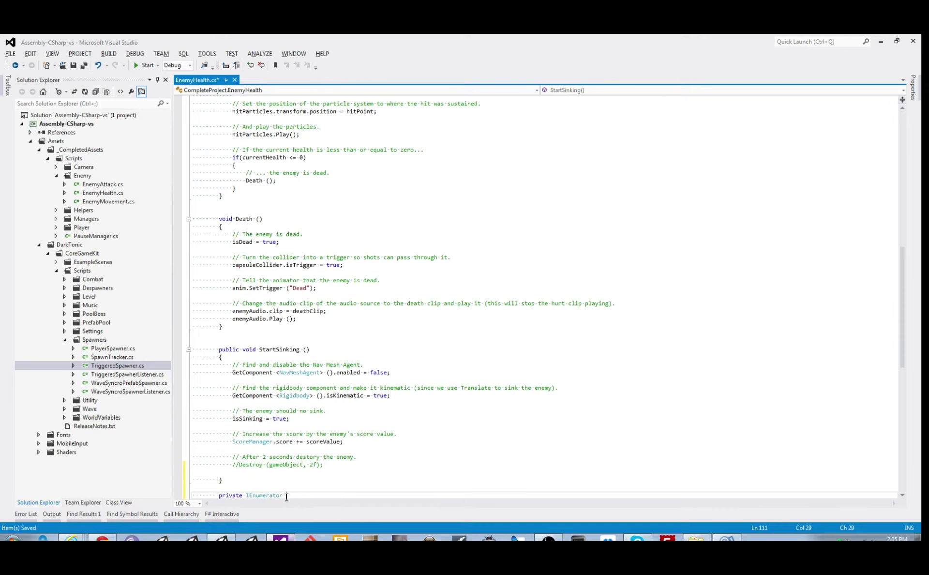
{"action": "type", "text": "awnEnemy() {"}
{"action": "key", "text": "Return"}
{"action": "type", "text": "yi"}
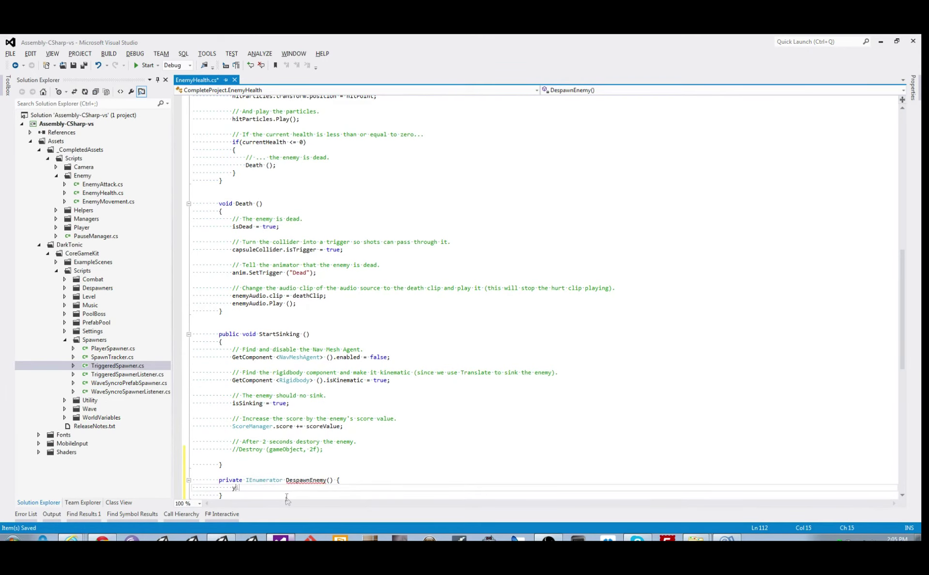
{"action": "type", "text": "eld return new WaitForSeconds("}
{"action": "key", "text": "Return"}
{"action": "key", "text": "Return"}
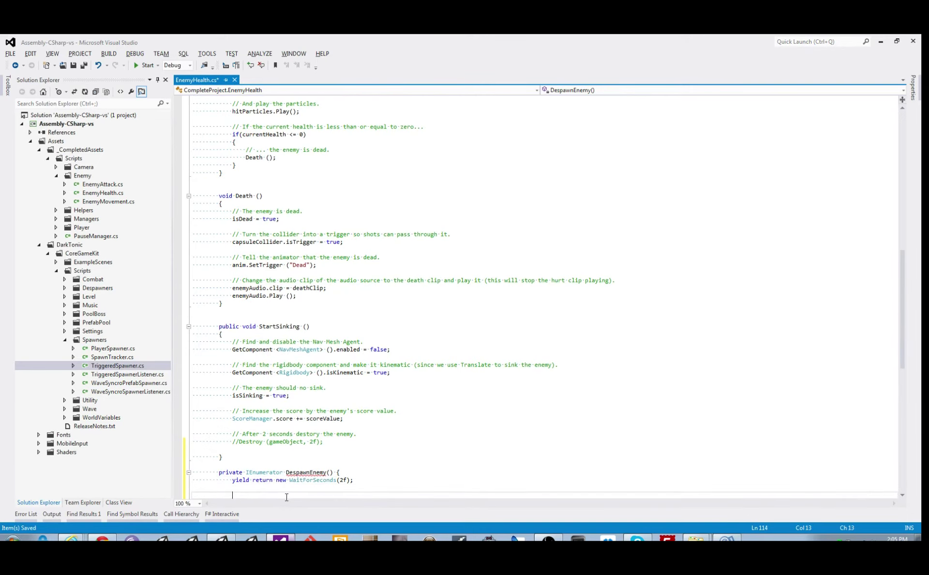
Call StartCoroutine(DespawnEnemy()) below the commented-out Destroy line in StartSinking and save the script
{"action": "key", "text": "Up"}
{"action": "key", "text": "Up"}
{"action": "key", "text": "Up"}
{"action": "key", "text": "Up"}
{"action": "key", "text": "Up"}
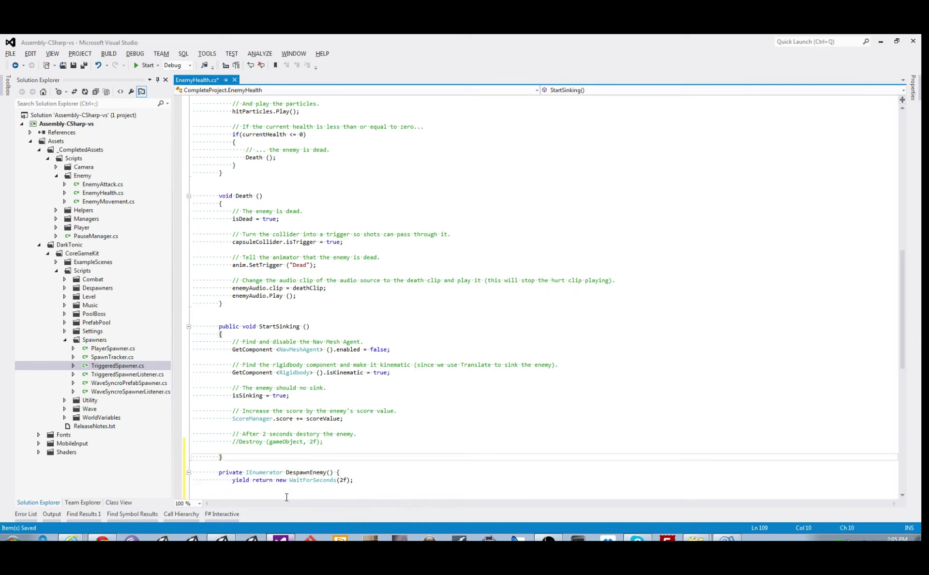
{"action": "key", "text": "Up"}
{"action": "type", "text": "Sta"}
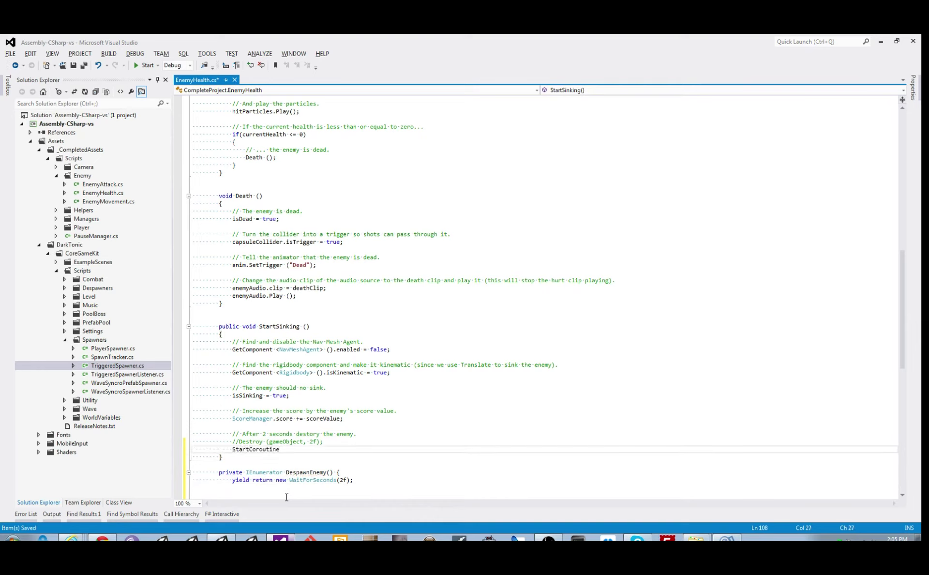
{"action": "key", "text": "ctrl+space"}
{"action": "type", "text": ";"}
{"action": "key", "text": "ctrl+s"}
Add PoolBoss.Despawn(this.transform); after the wait in DespawnEnemy and save the script
{"action": "key", "text": "Down"}
{"action": "key", "text": "Down"}
{"action": "key", "text": "Down"}
{"action": "key", "text": "Down"}
{"action": "key", "text": "Down"}
{"action": "key", "text": "Down"}
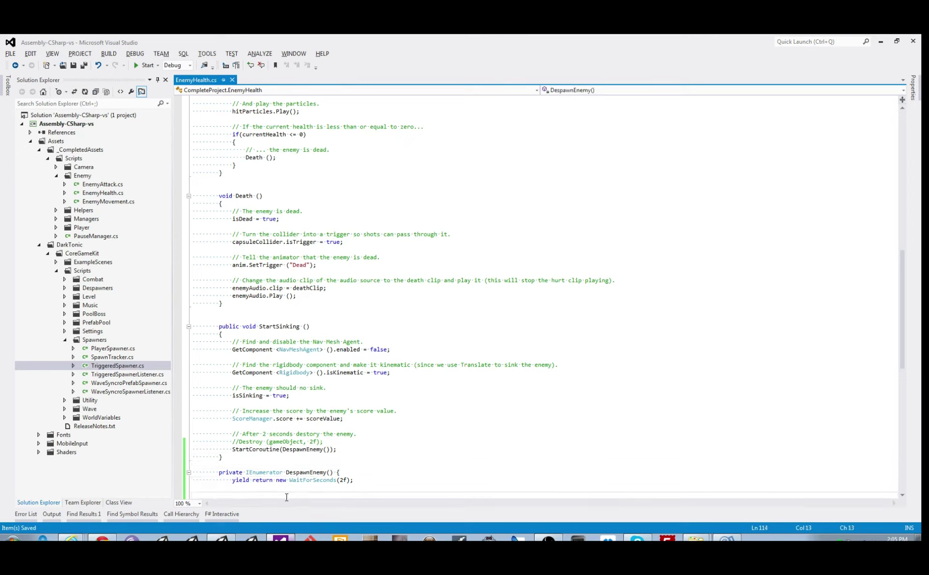
{"action": "type", "text": "PoolBoss.Despawn(this.transform);"}
{"action": "scroll", "coordinate": [285, 497], "scroll_direction": "down", "scroll_amount": 3}
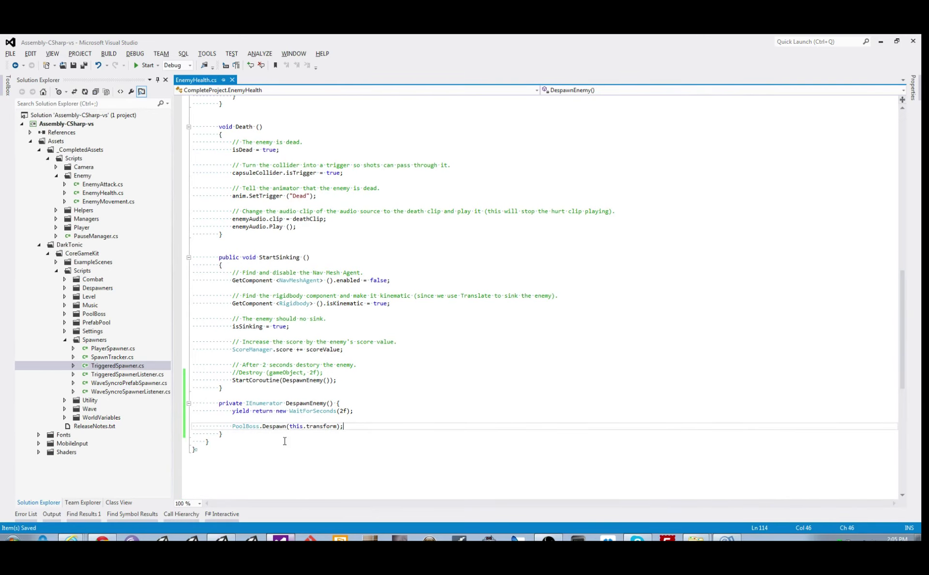
Switch back to Unity, play-test the level by shooting the spawned ZomBears to check that they despawn, and stop the game
{"action": "key", "text": "alt+Tab"}
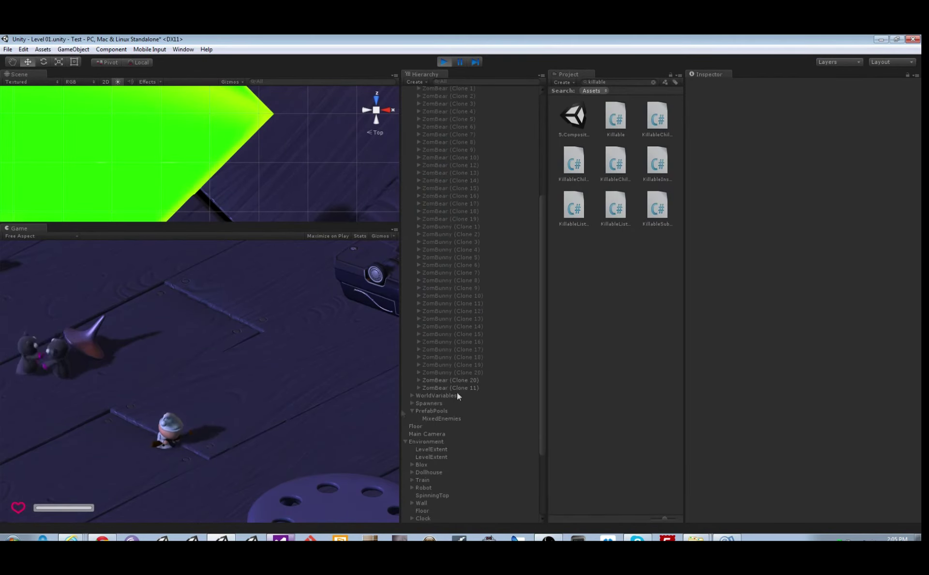
{"action": "key", "text": "d"}
{"action": "mouse_move", "coordinate": [63, 379]}
{"action": "left_mouse_down"}
{"action": "mouse_move", "coordinate": [22, 397]}
{"action": "mouse_move", "coordinate": [19, 432]}
{"action": "mouse_move", "coordinate": [30, 442]}
{"action": "mouse_move", "coordinate": [32, 432]}
{"action": "left_mouse_up"}
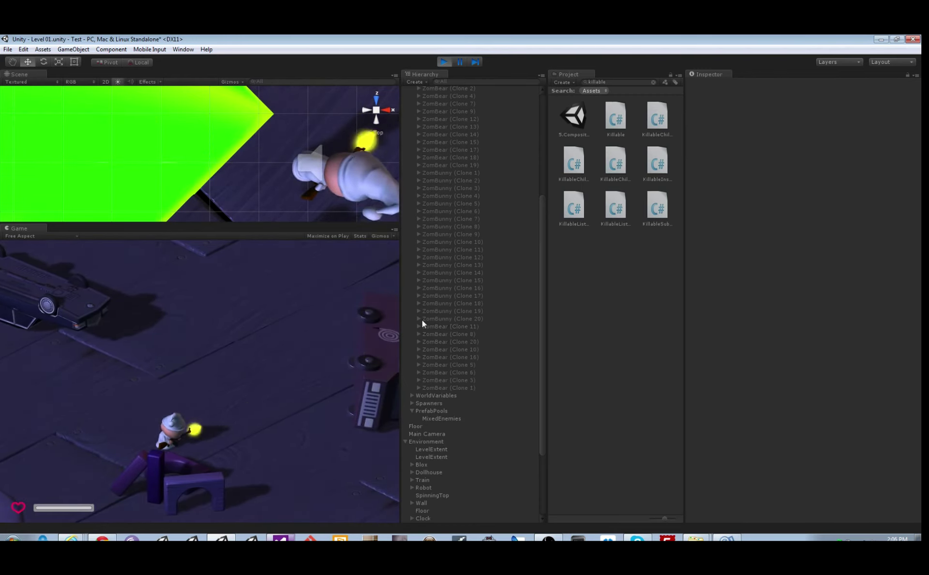
{"action": "key", "text": "ctrl+p"}
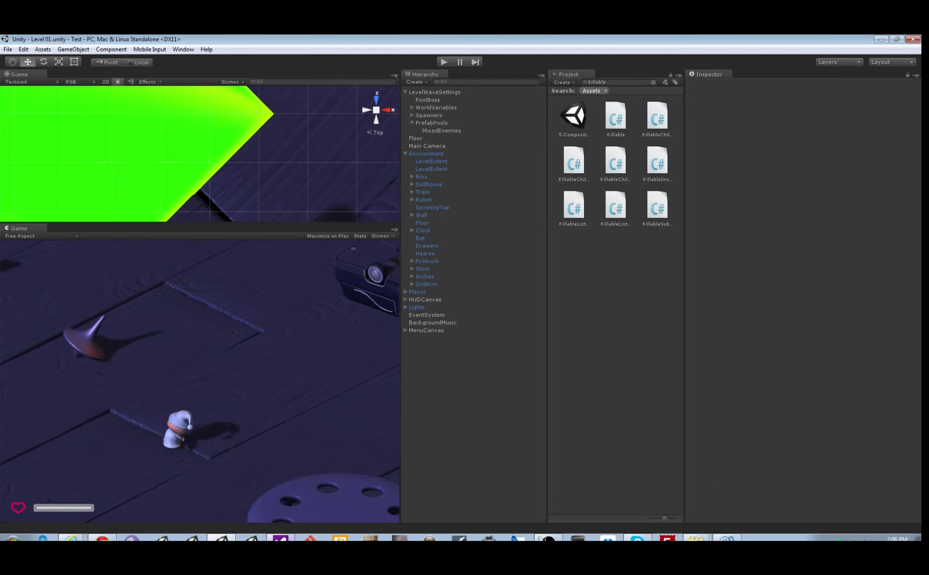
Clear the project asset search, collapse CoreGameKit's Scripts folder, and add a Triggered Spawner component to the ZomBear prefab
{"action": "left_click", "coordinate": [654, 82]}
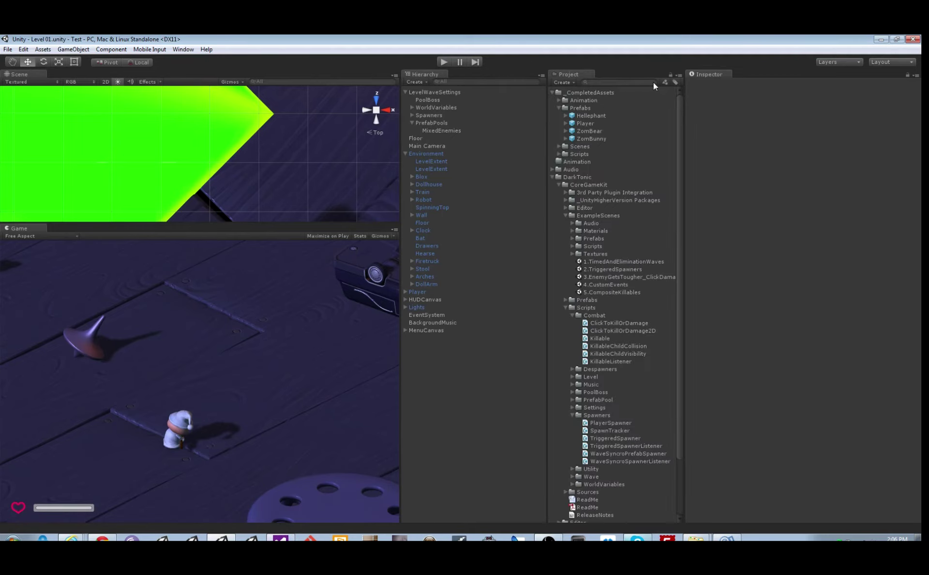
{"action": "left_click", "coordinate": [566, 308]}
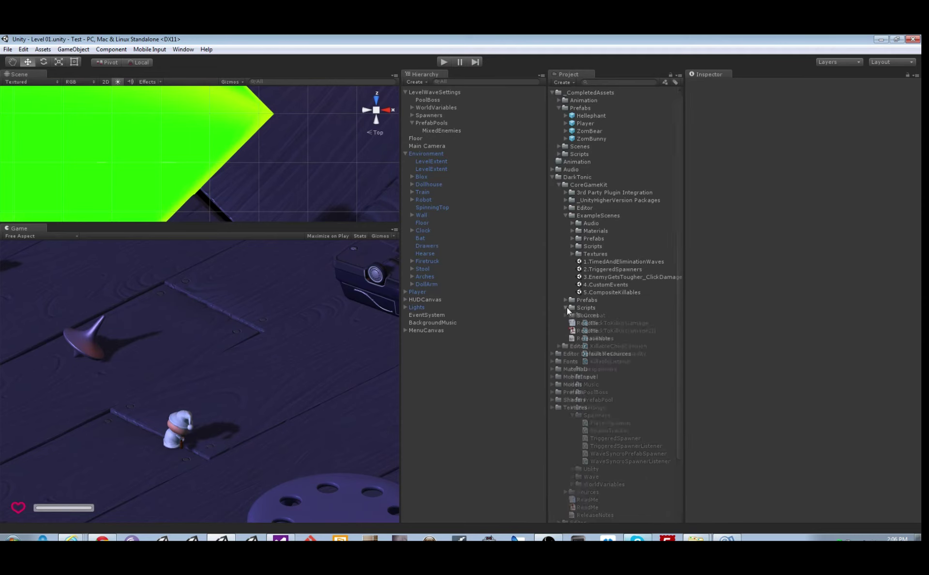
{"action": "left_click", "coordinate": [585, 131]}
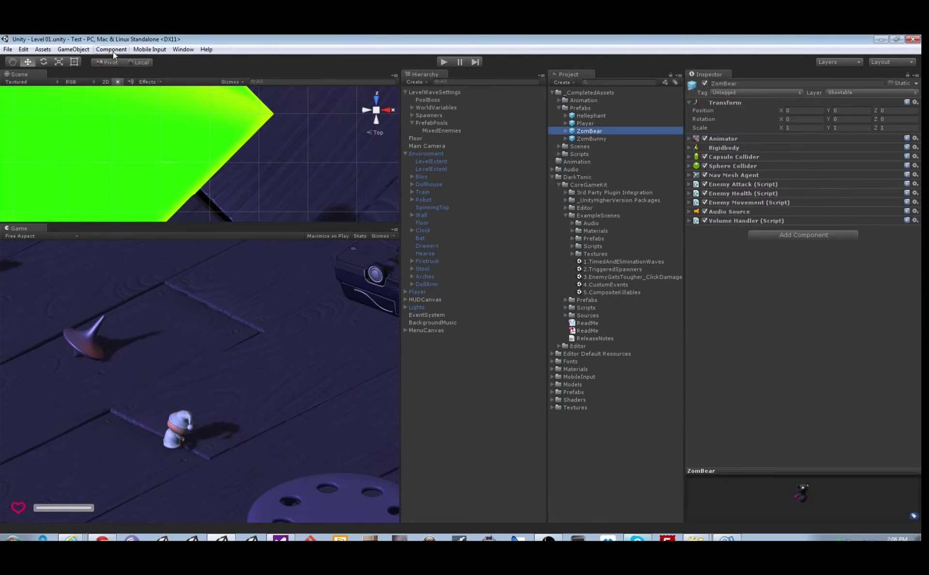
{"action": "left_click", "coordinate": [789, 236]}
{"action": "type", "text": "trigg"}
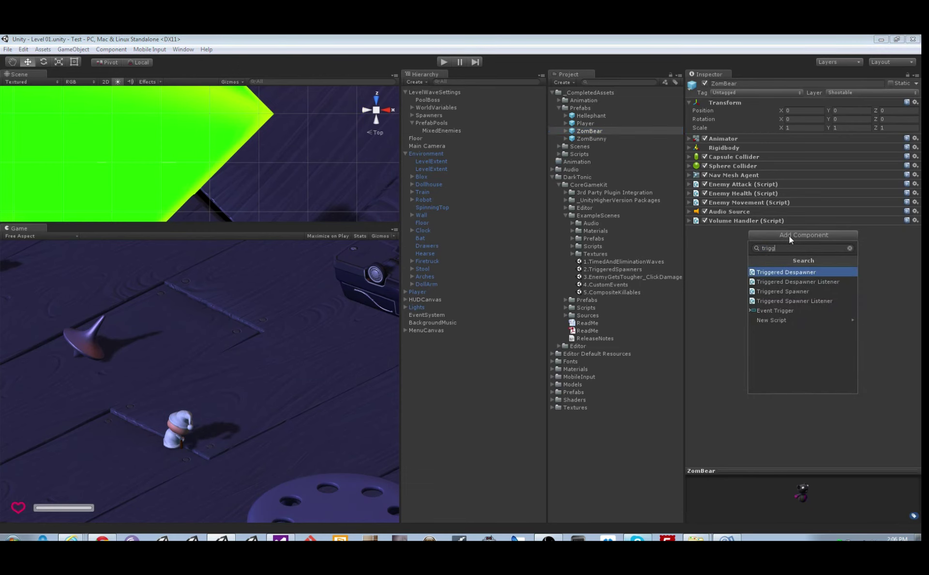
{"action": "left_click", "coordinate": [788, 292]}
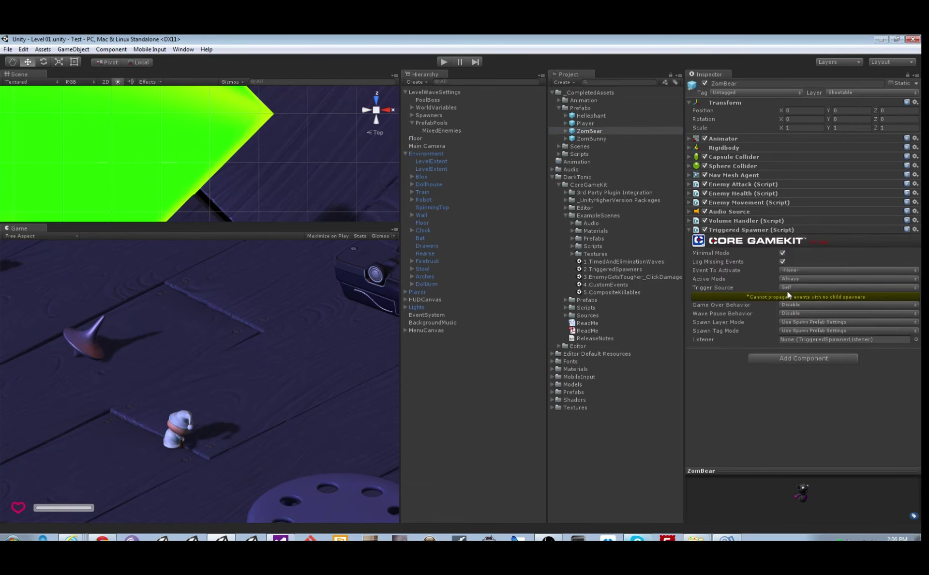
Activate the OnDespawned event on the ZomBear prefab's Triggered Spawner
{"action": "left_click", "coordinate": [790, 270]}
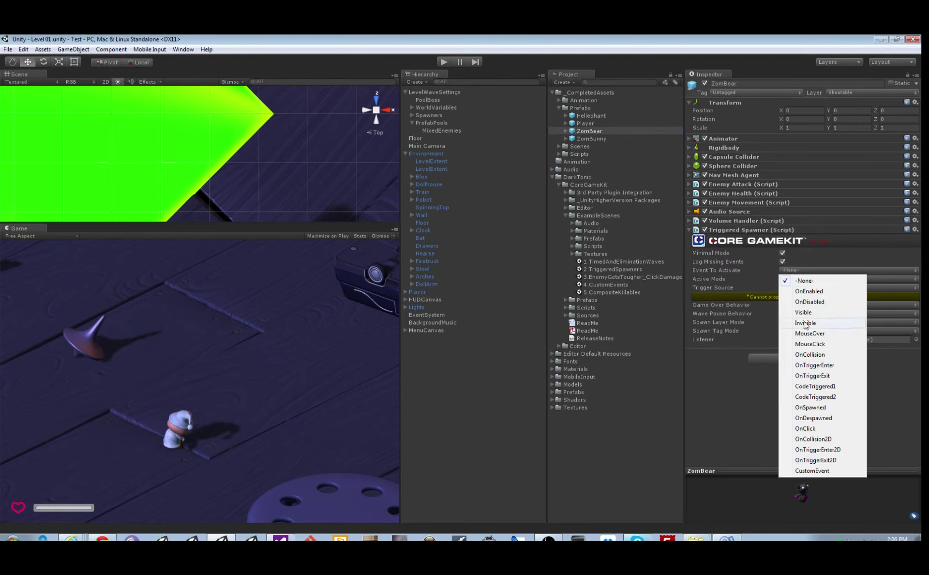
{"action": "left_click", "coordinate": [805, 418]}
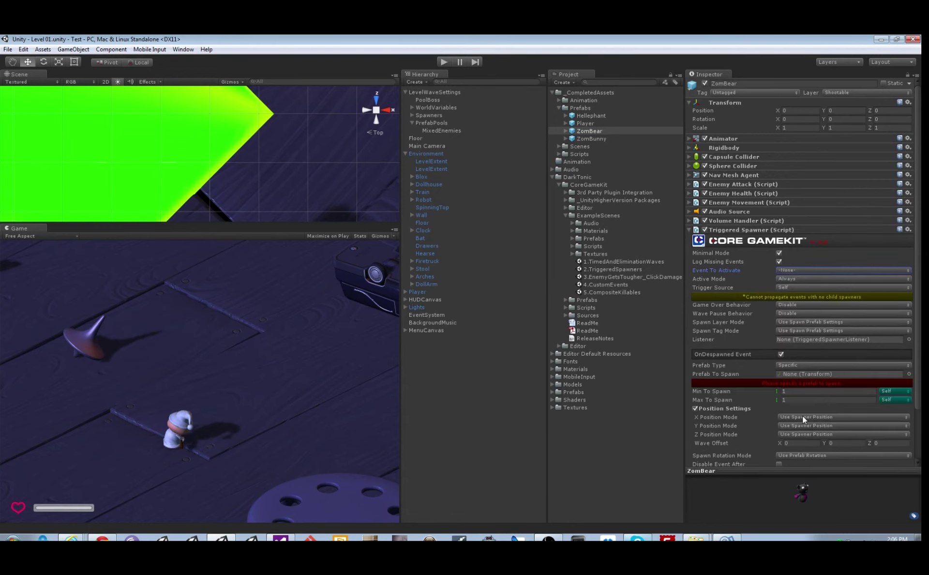
{"action": "scroll", "coordinate": [814, 353], "scroll_direction": "down", "scroll_amount": 3}
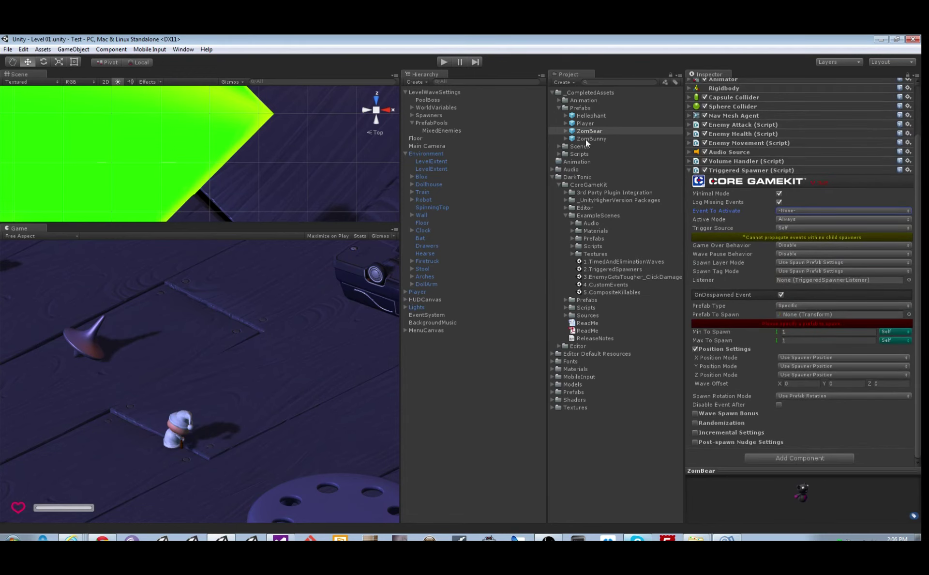
Assign the ZomBunny prefab as the OnDespawned event's Prefab To Spawn, with Min To Spawn and Max To Spawn both set to 2
{"action": "left_click_drag", "start_coordinate": [587, 132], "coordinate": [799, 318]}
{"action": "left_click", "coordinate": [798, 332]}
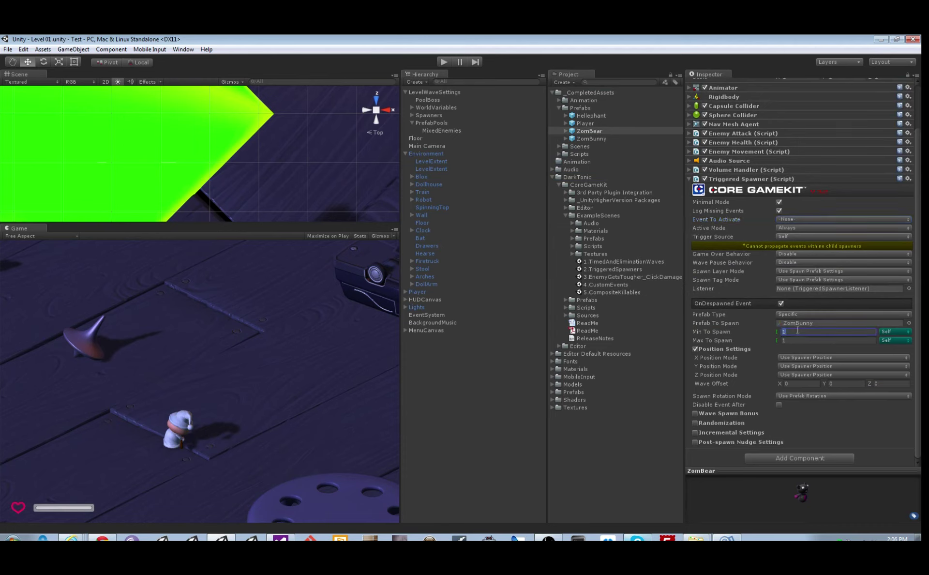
{"action": "type", "text": "2"}
{"action": "left_click", "coordinate": [796, 341]}
{"action": "type", "text": "2"}
Play-test the level by shooting ZomBears, check the spawned ZomBunny clones among the pooled objects, and stop the game
{"action": "key", "text": "ctrl+p"}
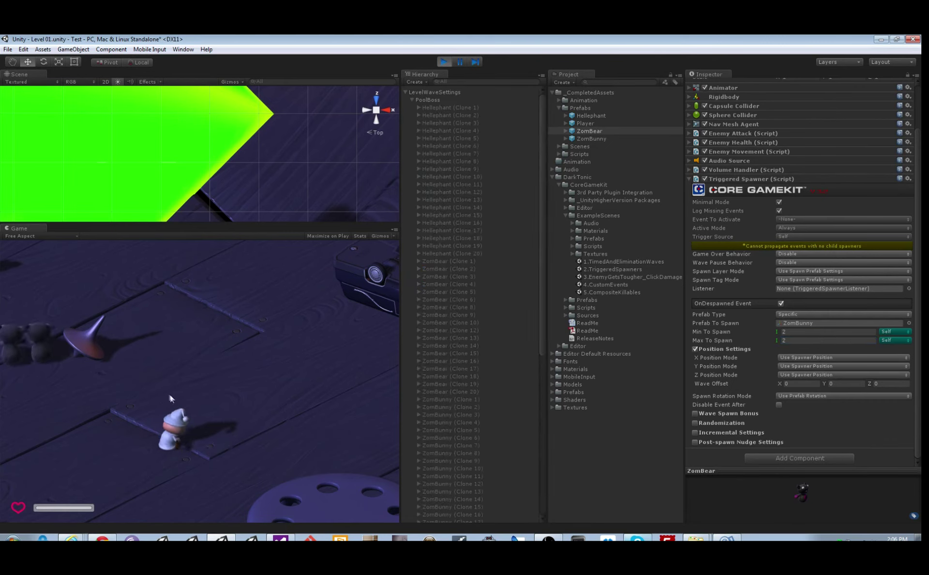
{"action": "key", "text": "d"}
{"action": "key", "text": "d"}
{"action": "left_click", "coordinate": [46, 400]}
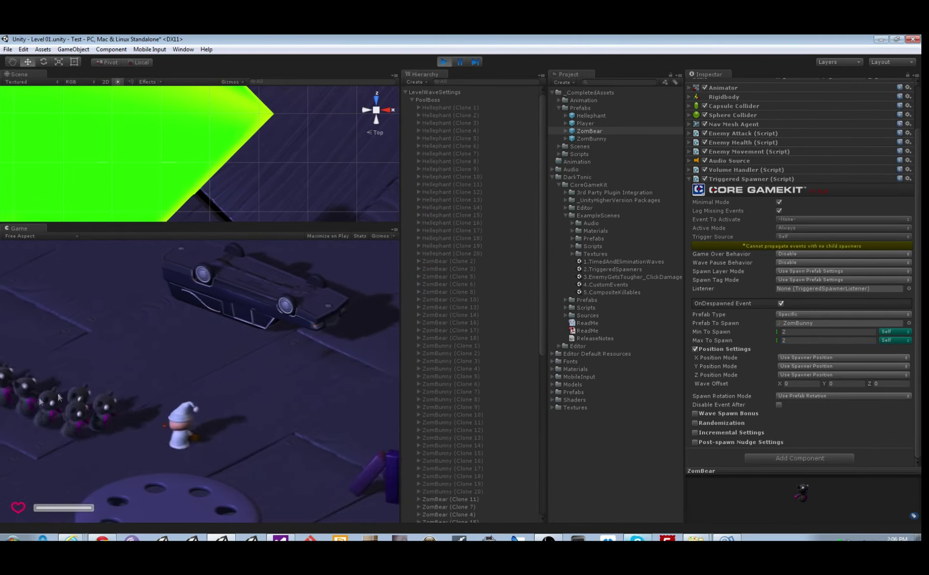
{"action": "scroll", "coordinate": [450, 393], "scroll_direction": "down", "scroll_amount": 5}
{"action": "key", "text": "ctrl+p"}
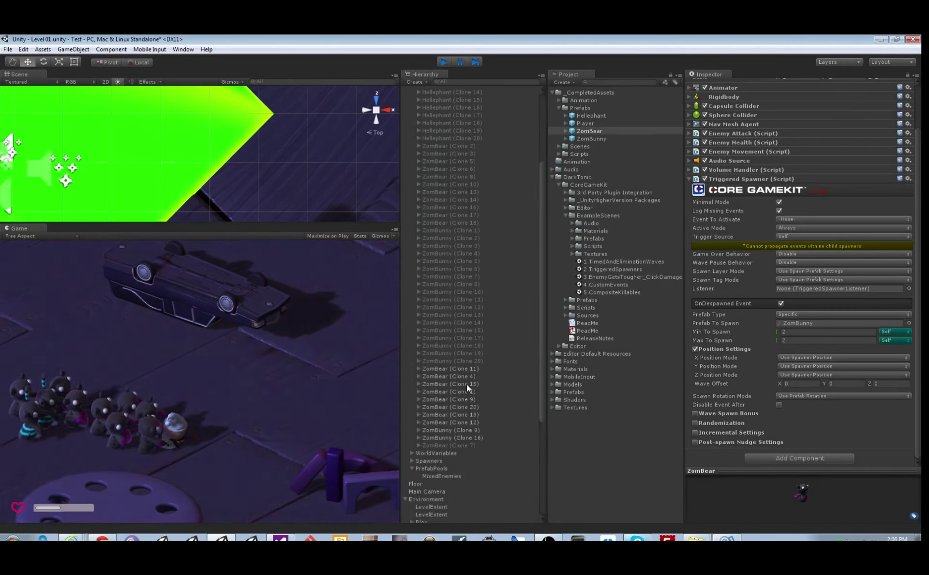
Set the OnDespawned event's Y Position Mode to Custom Position in the ZomBear's Triggered Spawner
{"action": "left_click", "coordinate": [787, 370]}
{"action": "left_click", "coordinate": [801, 390]}
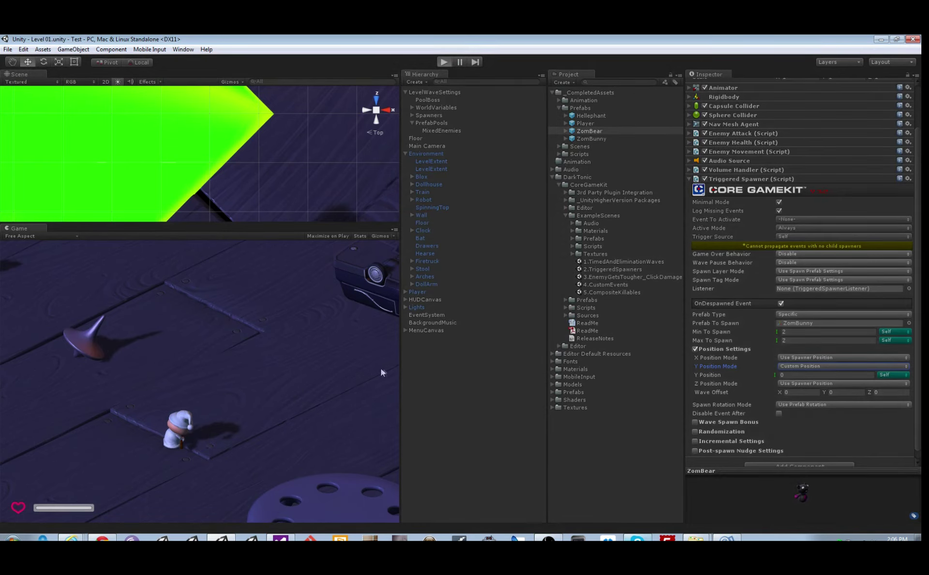
Play-test the level again, moving around and shooting the enemies to check that despawned ZomBears spawn ZomBunnies at floor height
{"action": "key", "text": "d"}
{"action": "left_click", "coordinate": [1, 390]}
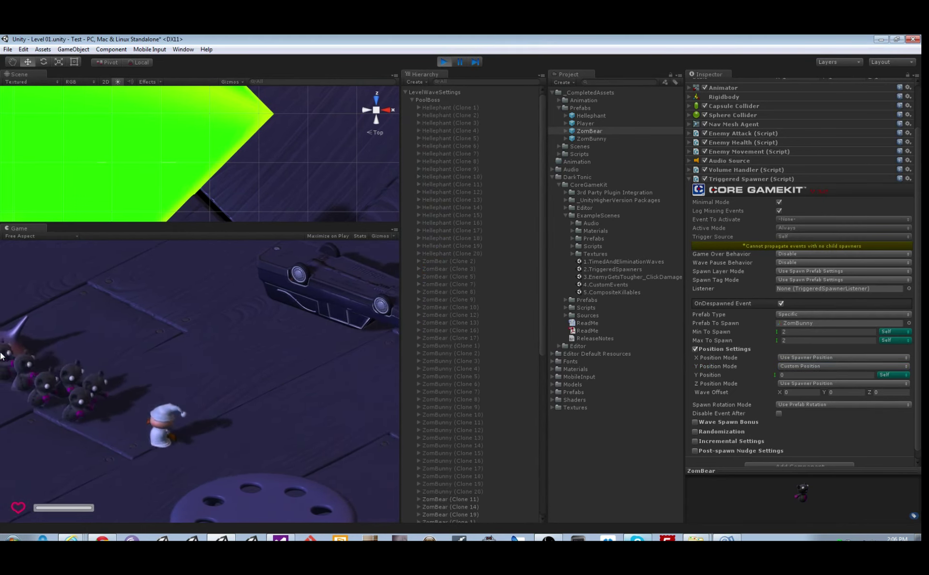
{"action": "key", "text": "d"}
{"action": "key", "text": "w"}
{"action": "key", "text": "a"}
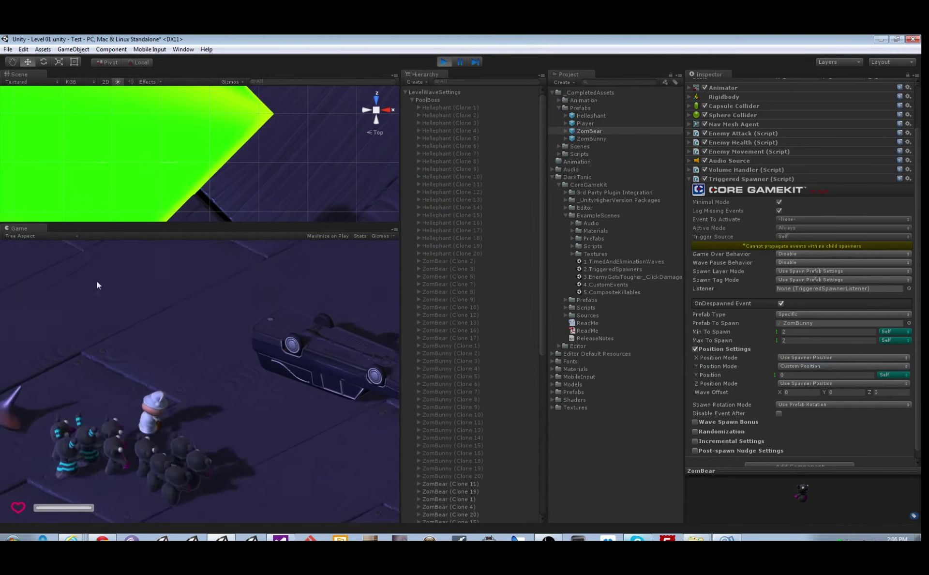
{"action": "key", "text": "a"}
{"action": "key", "text": "s"}
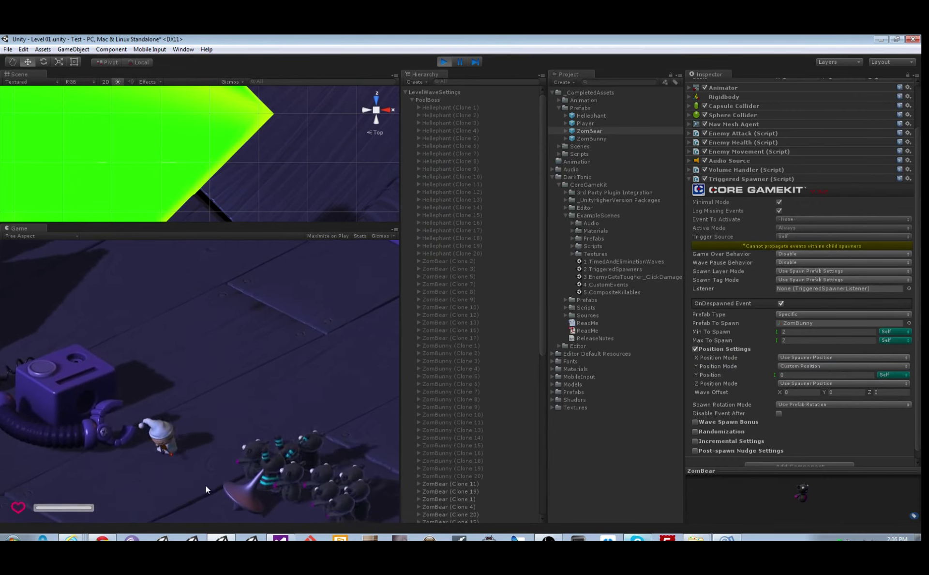
{"action": "left_click", "coordinate": [335, 442]}
{"action": "key", "text": "a"}
{"action": "key", "text": "s"}
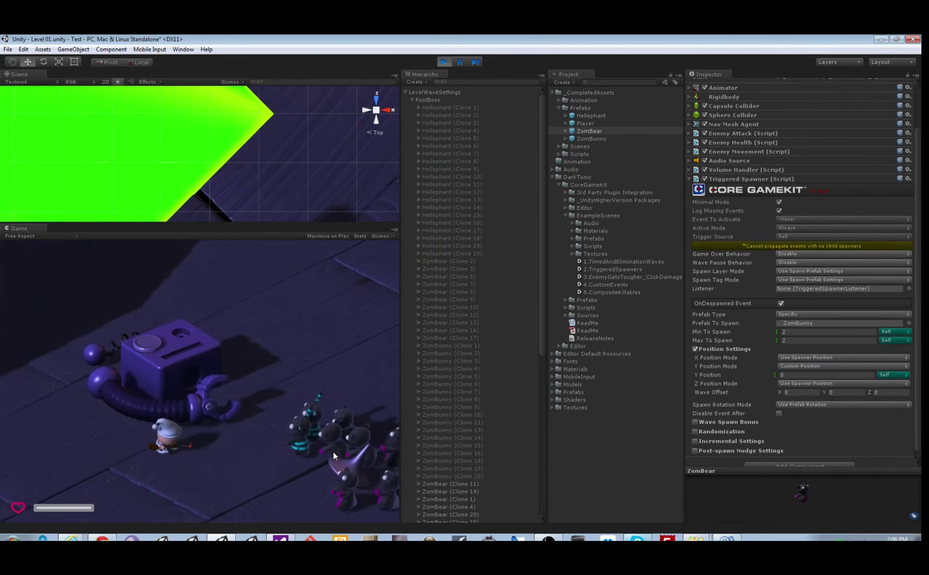
{"action": "key", "text": "s"}
{"action": "key", "text": "a"}
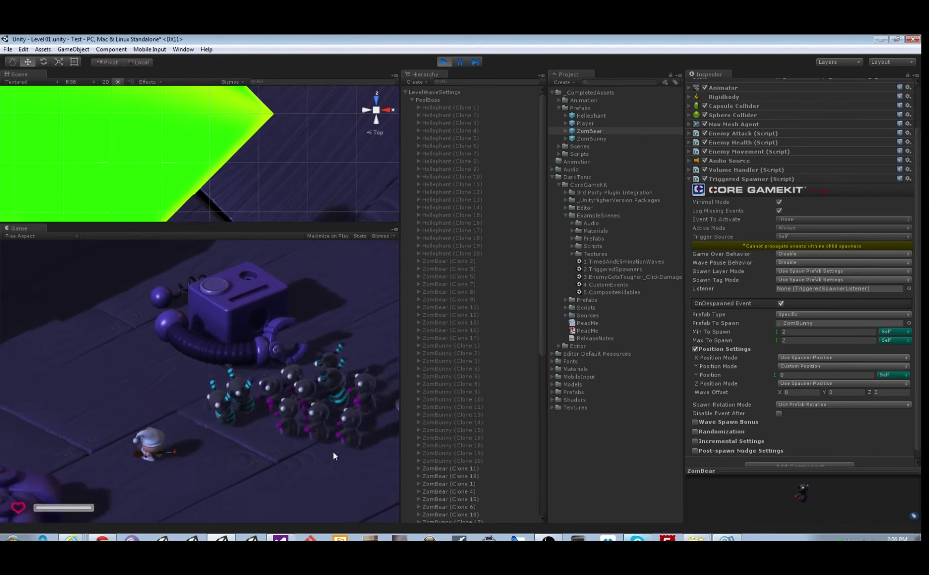
{"action": "key", "text": "d"}
{"action": "key", "text": "s"}
{"action": "key", "text": "d"}
{"action": "left_click", "coordinate": [155, 408]}
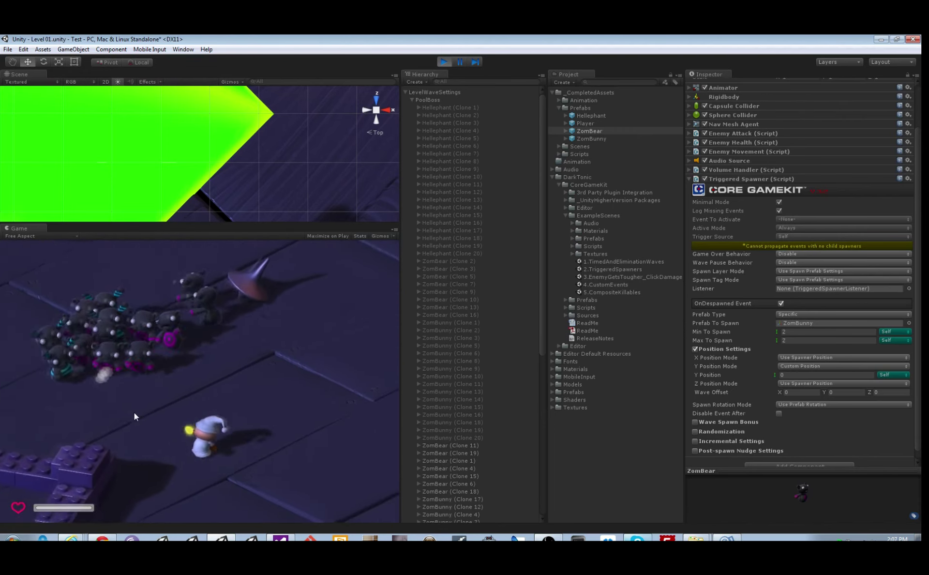
{"action": "left_click", "coordinate": [122, 408]}
{"action": "key", "text": "d"}
{"action": "key", "text": "w"}
{"action": "left_click", "coordinate": [115, 397]}
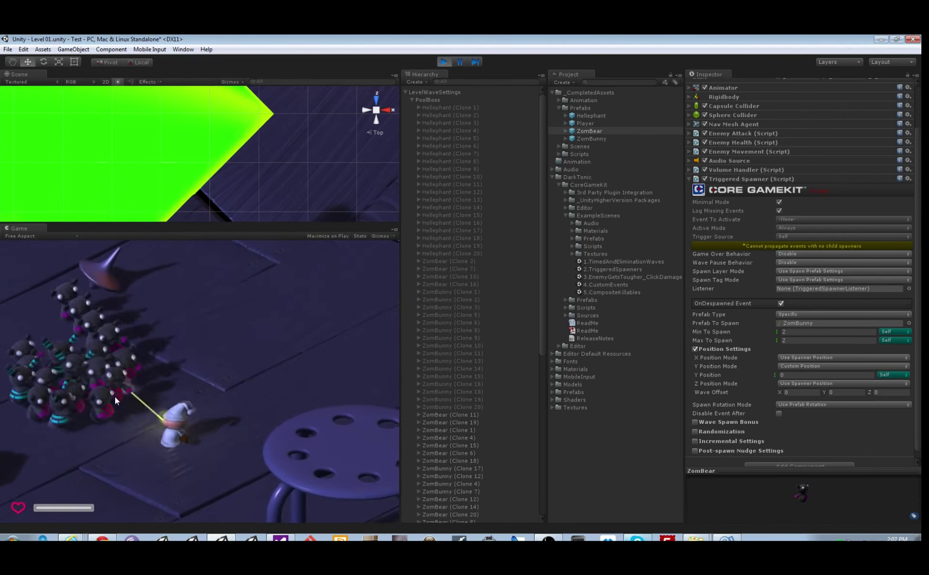
{"action": "left_click", "coordinate": [63, 398]}
{"action": "key", "text": "d"}
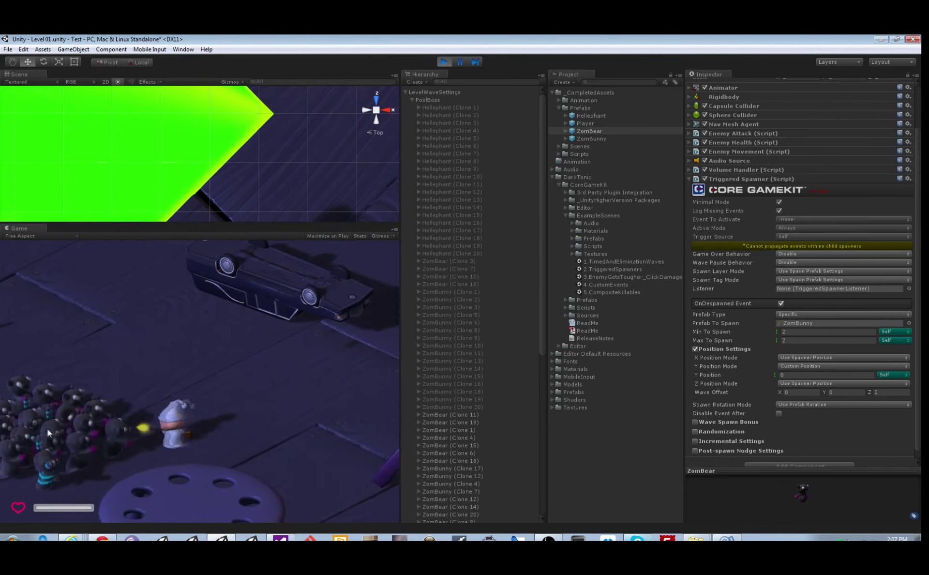
{"action": "key", "text": "d"}
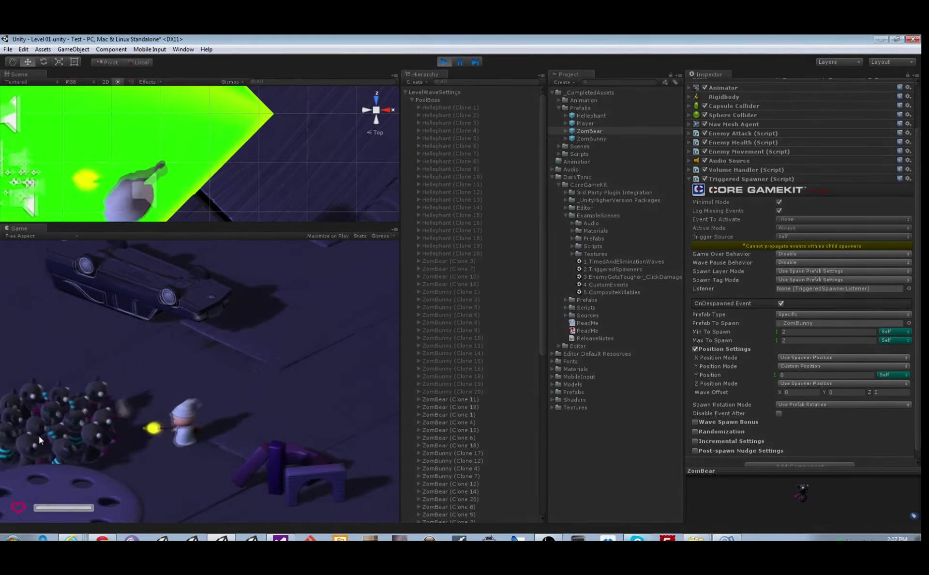